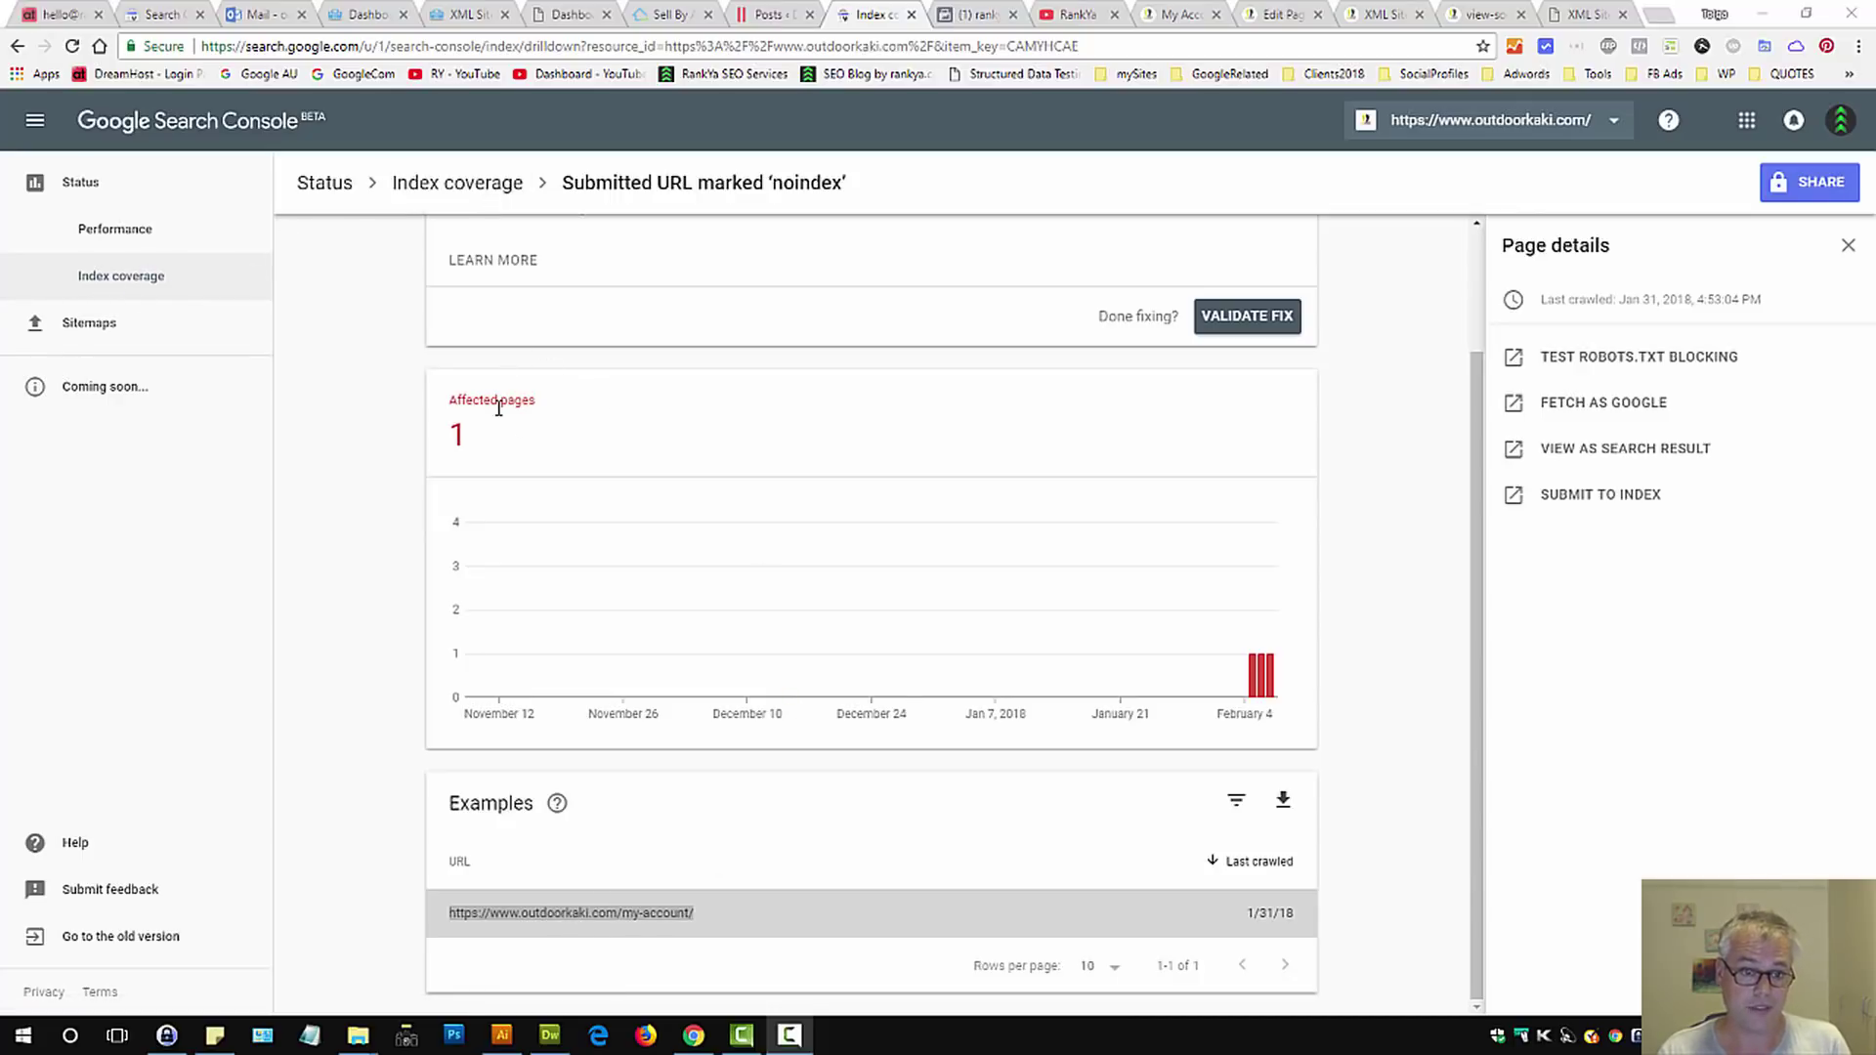
Step: Find the my-account URL under the 'Submitted URL marked noindex' error and view that page live
scroll(620, 548, "up", 2)
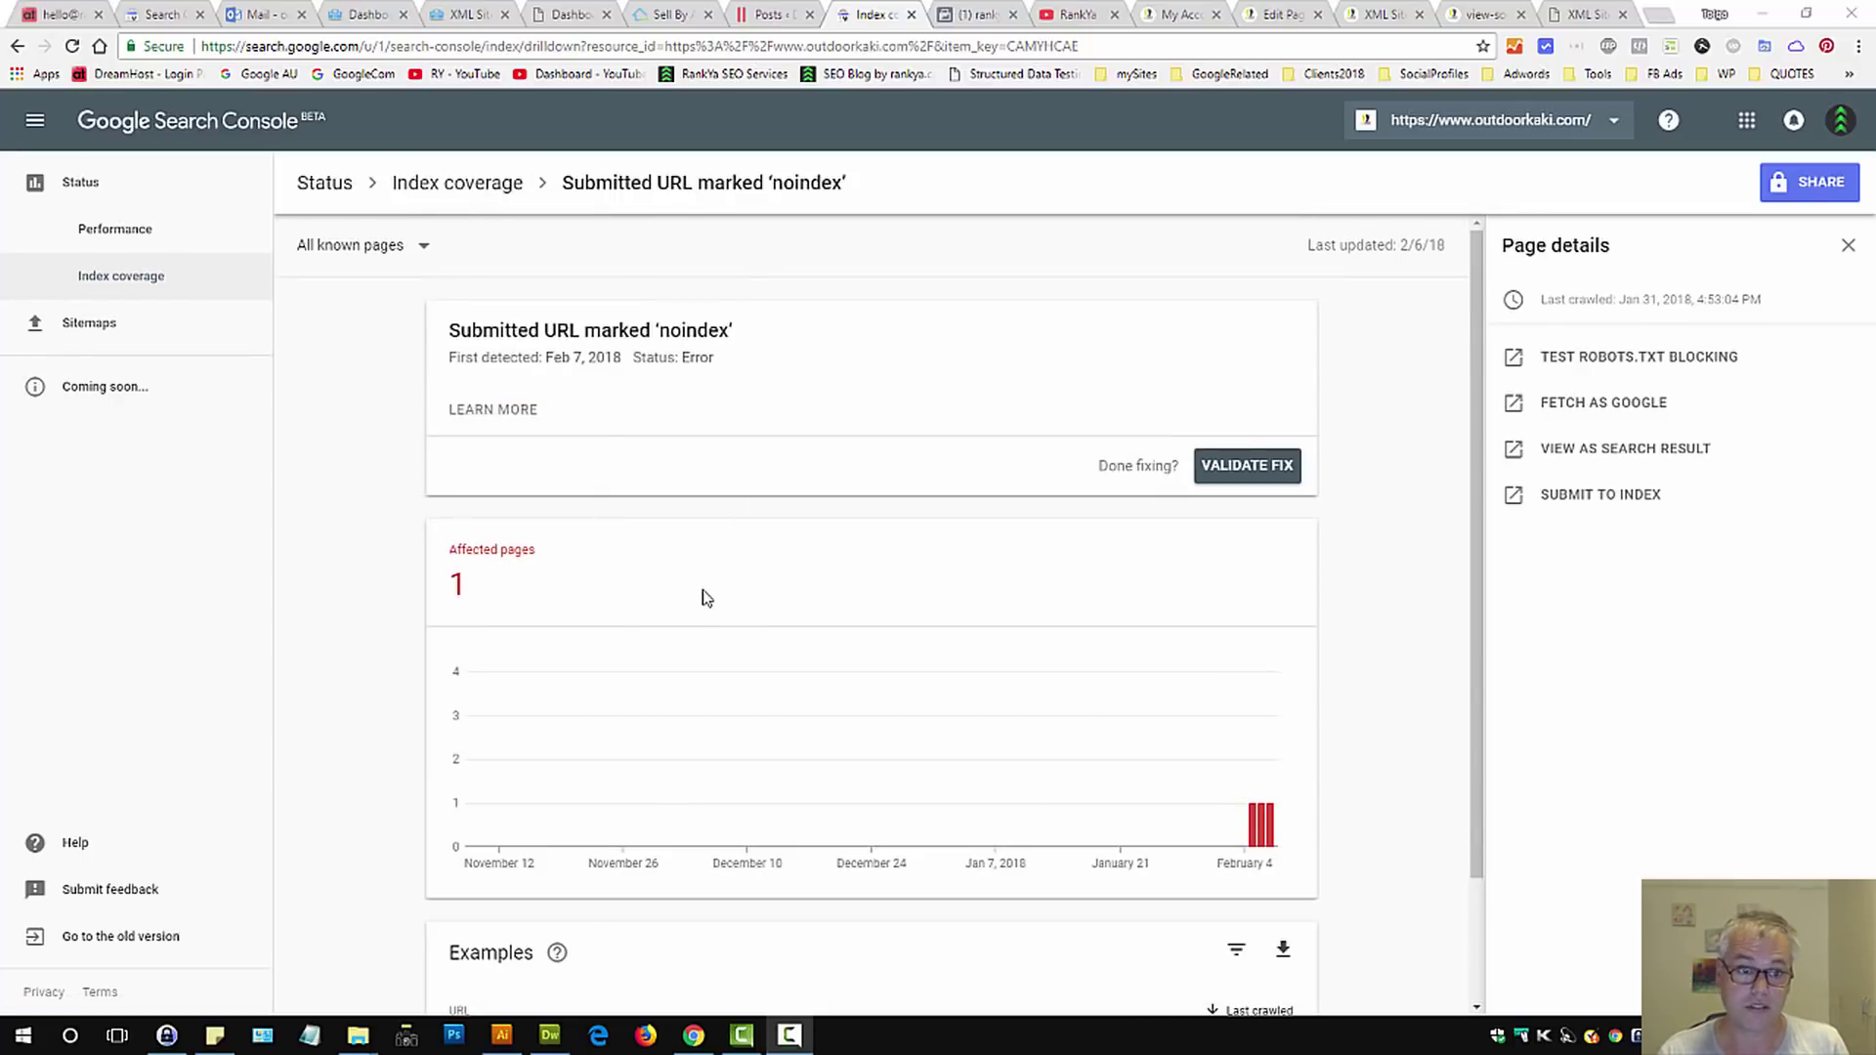
left_click(457, 182)
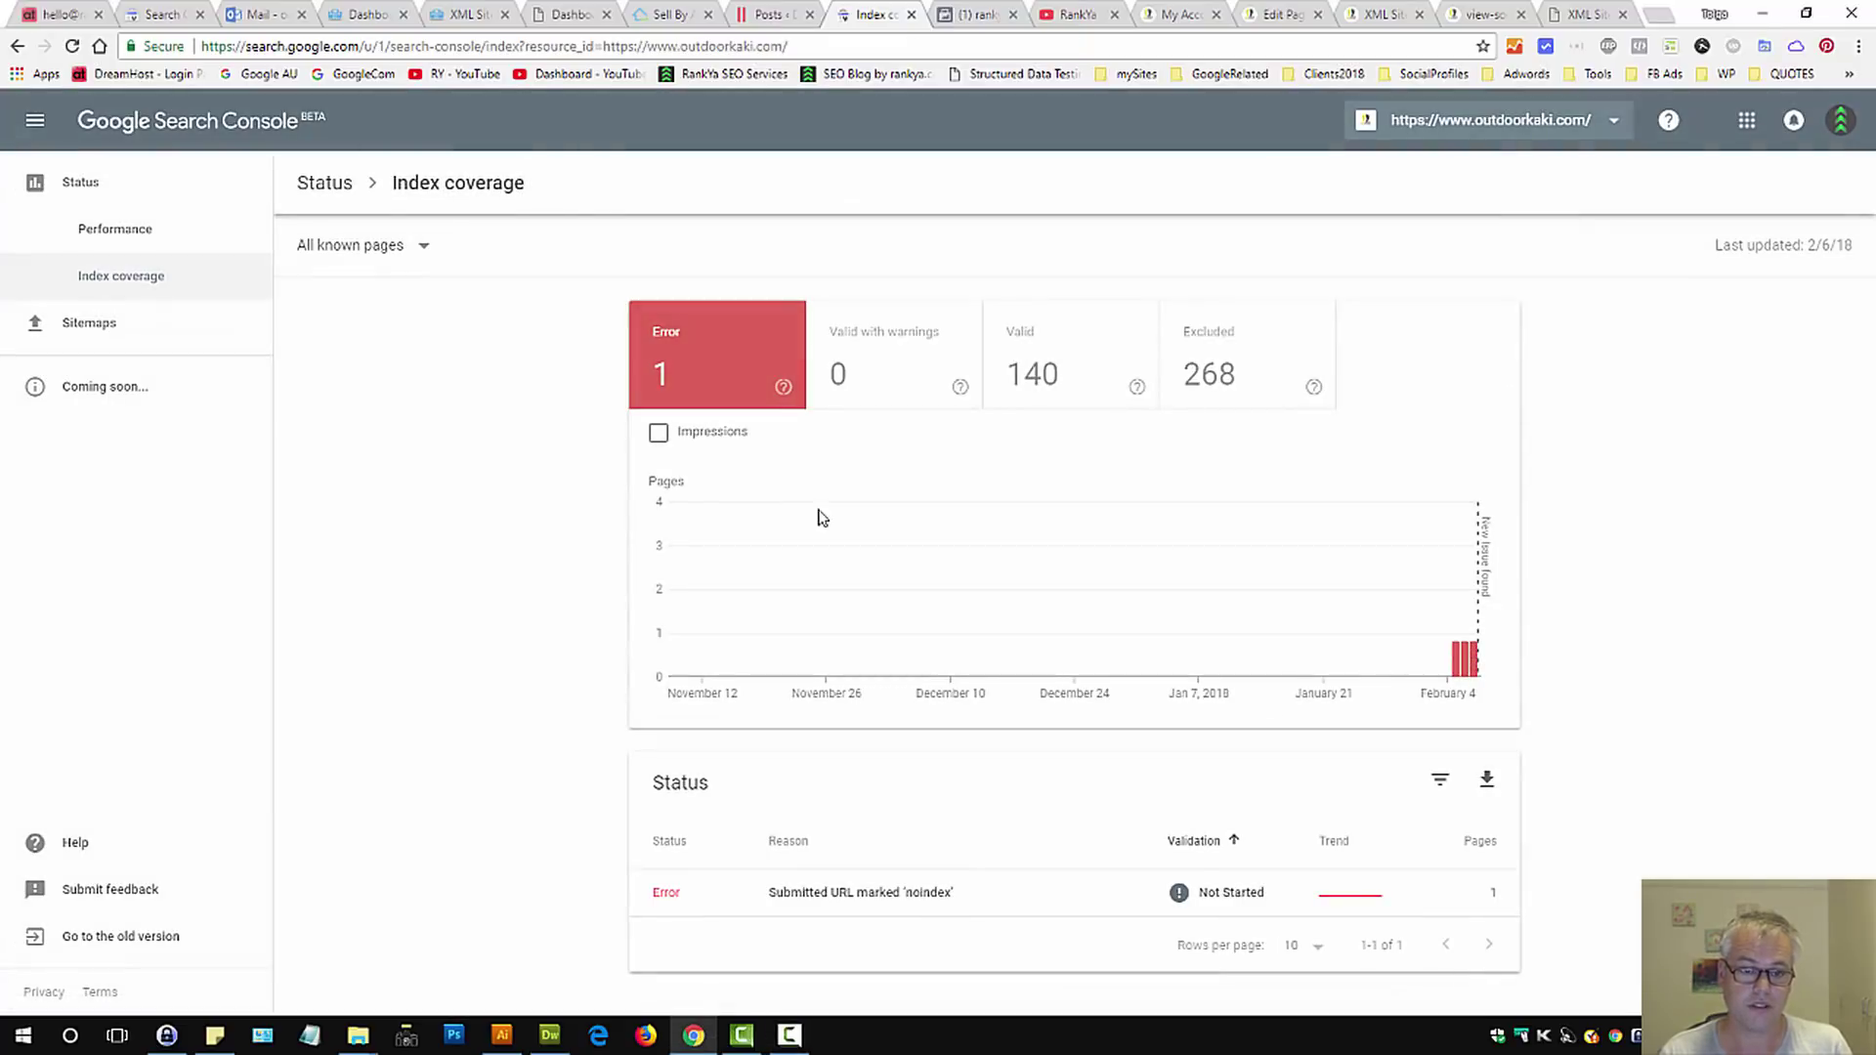
left_click(846, 901)
scroll(772, 894, "down", 3)
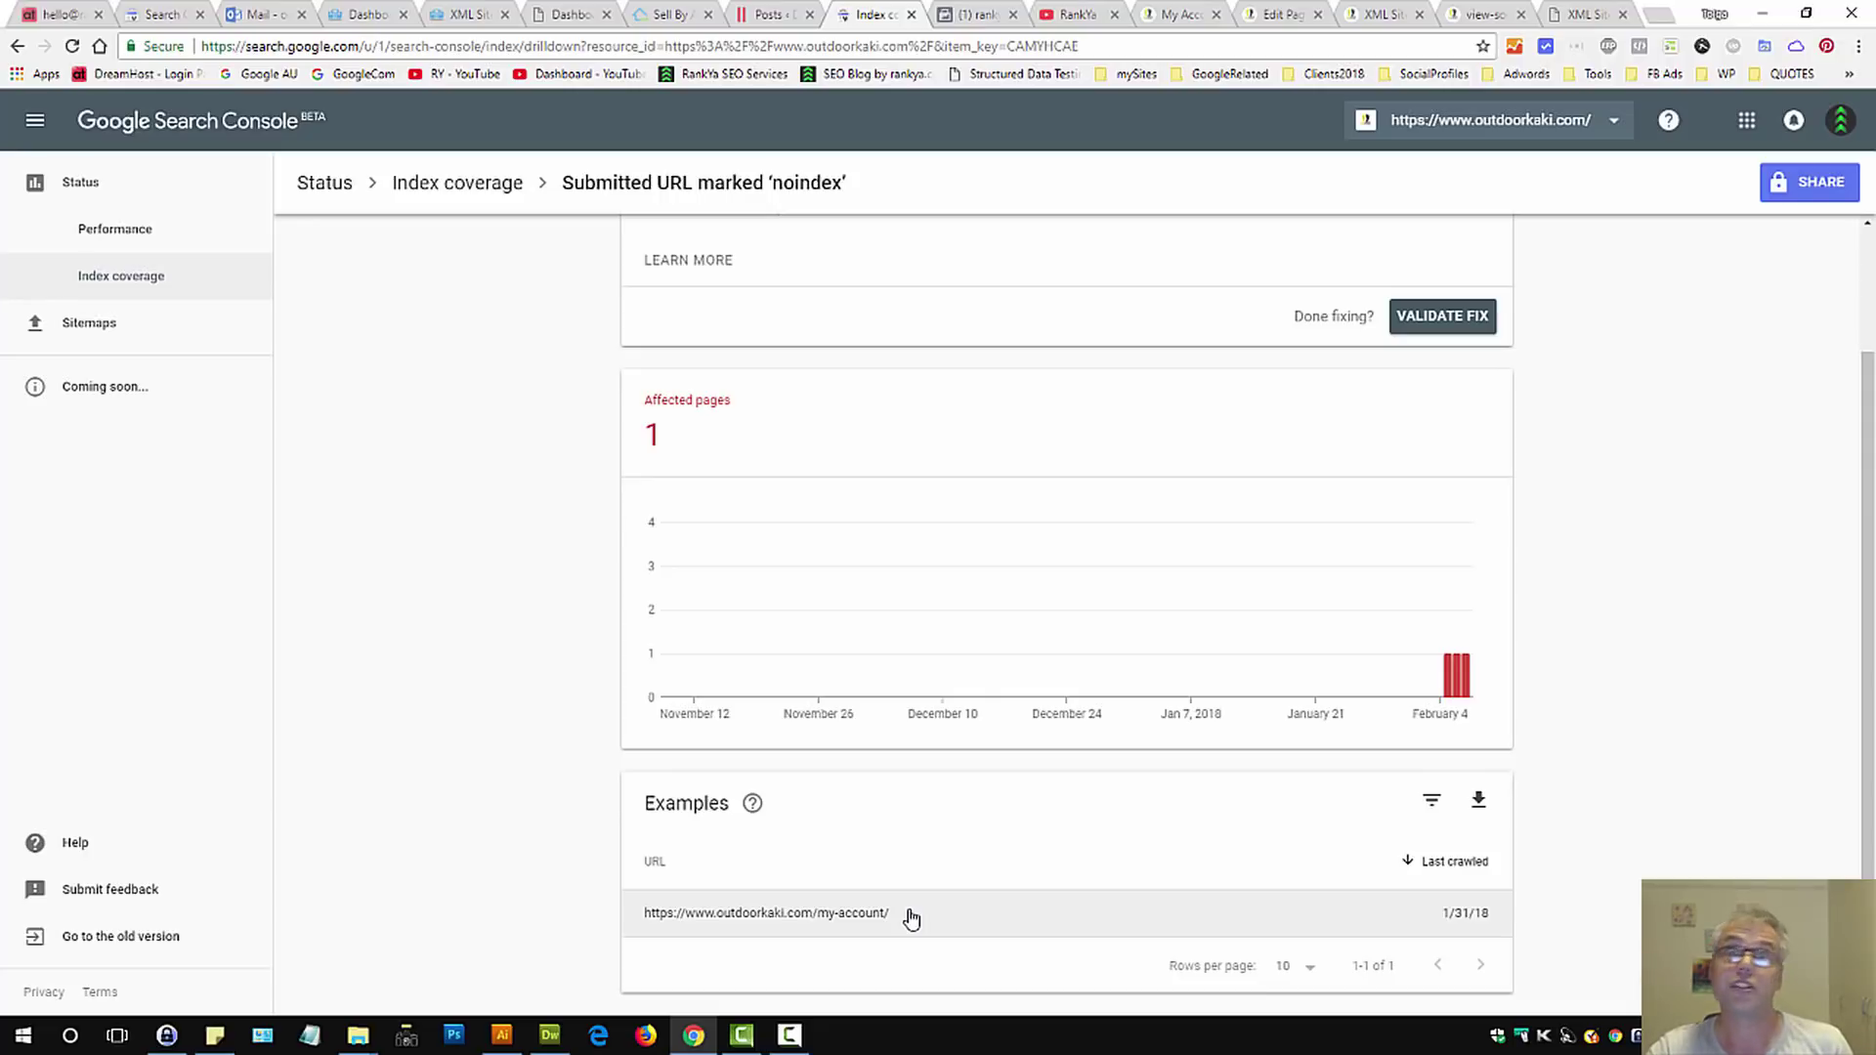
left_click_drag(897, 917, 640, 924)
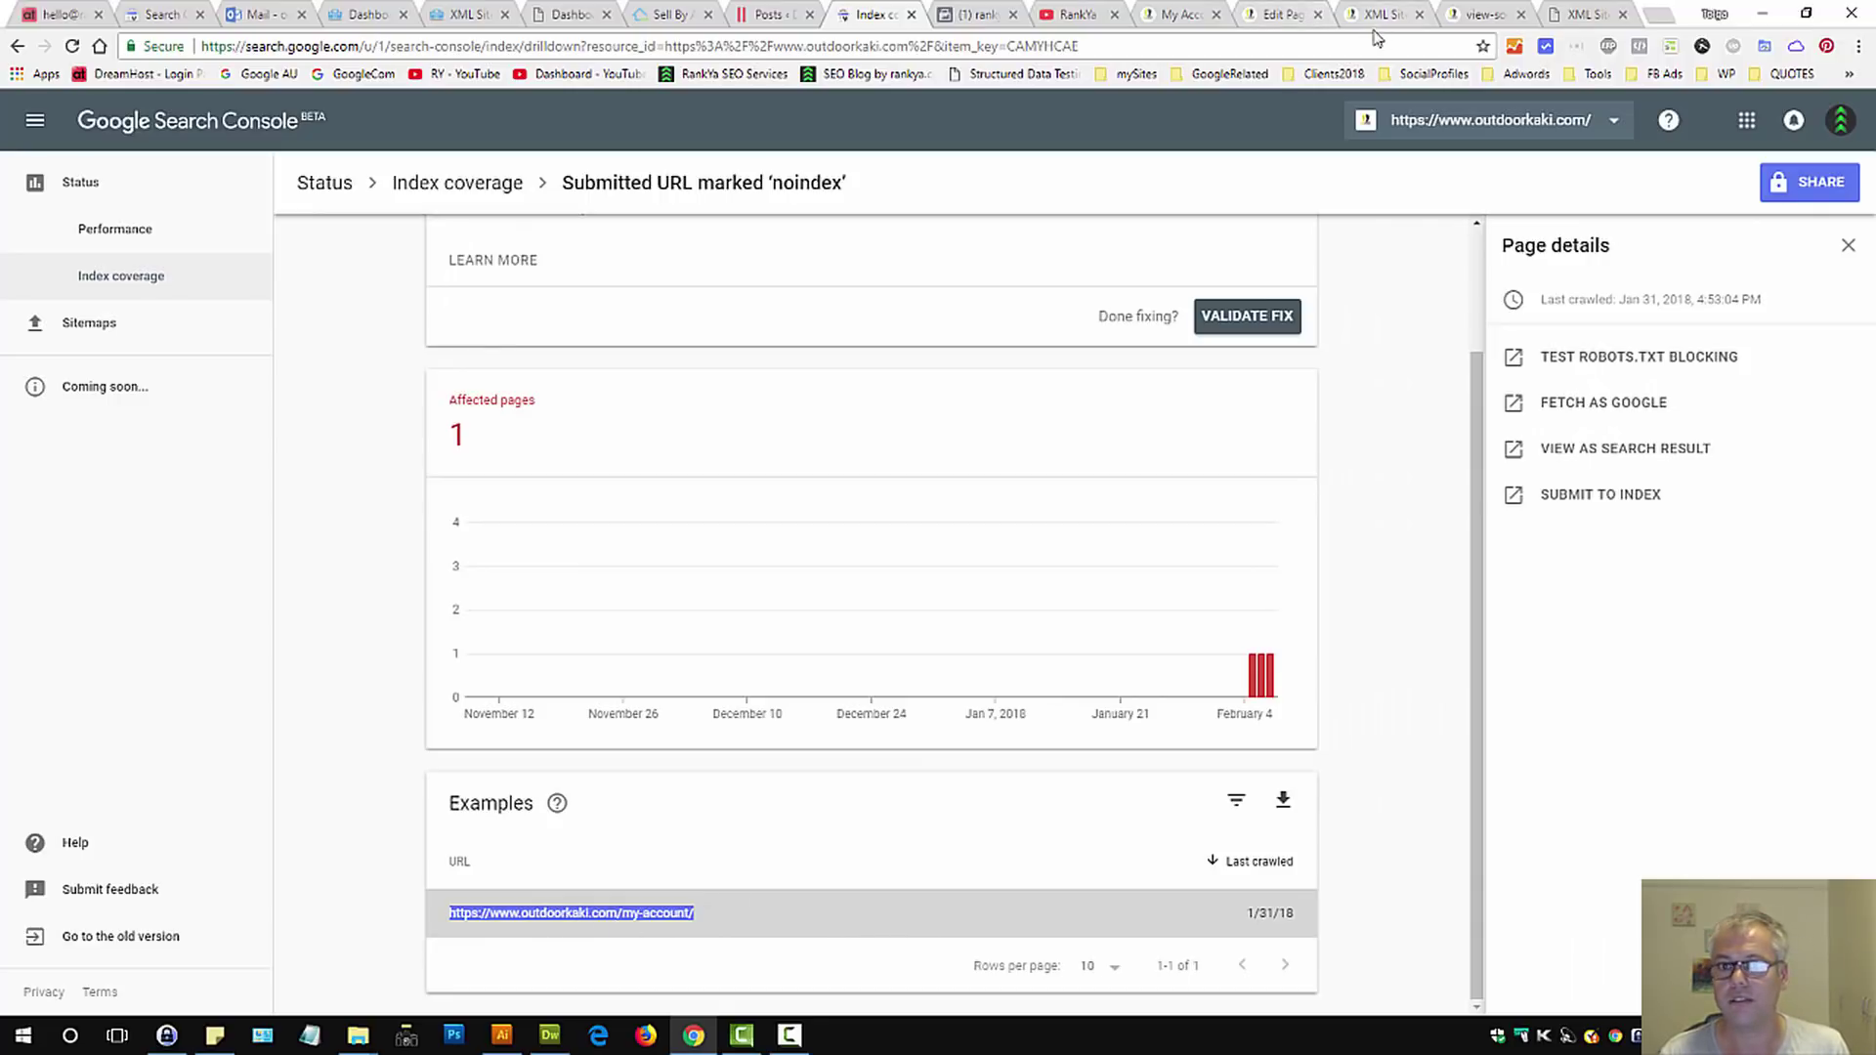
left_click(1185, 14)
Step: Search the My Account page source for 'robot' and find its noindex, follow meta tag
left_click(442, 46)
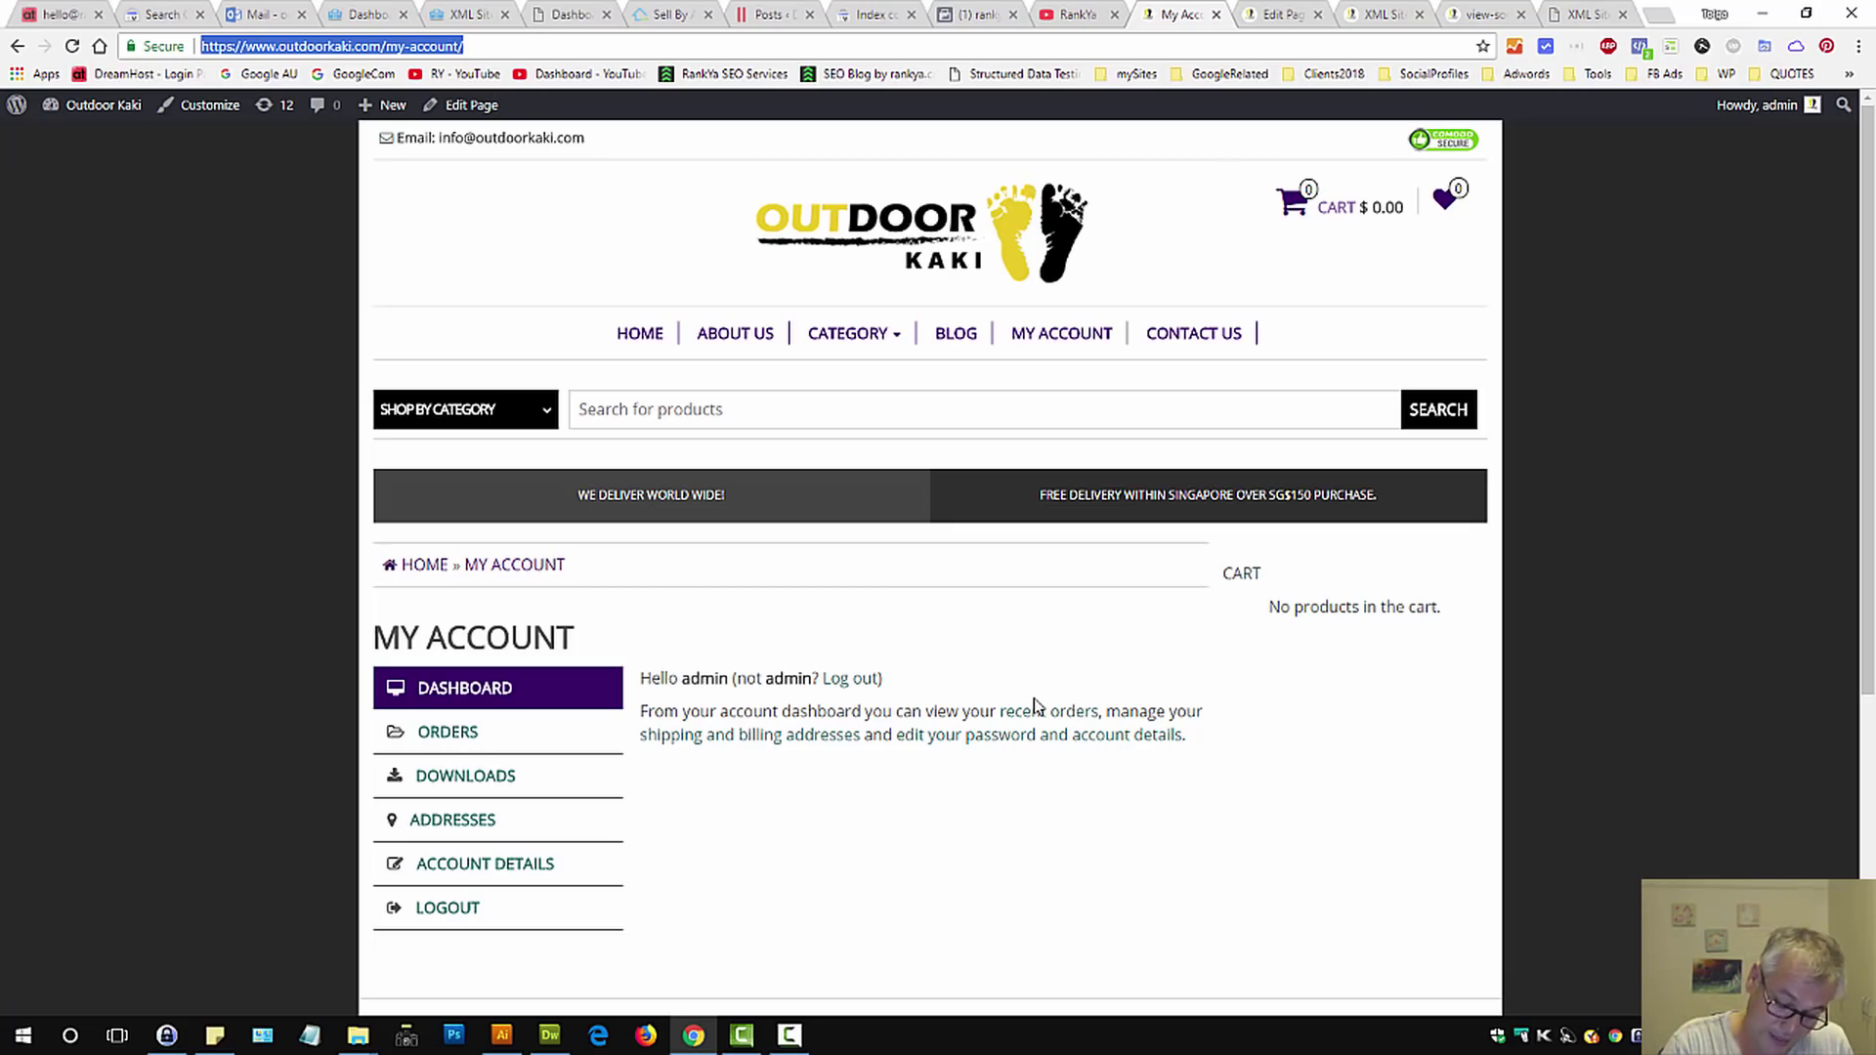
key("ctrl+u")
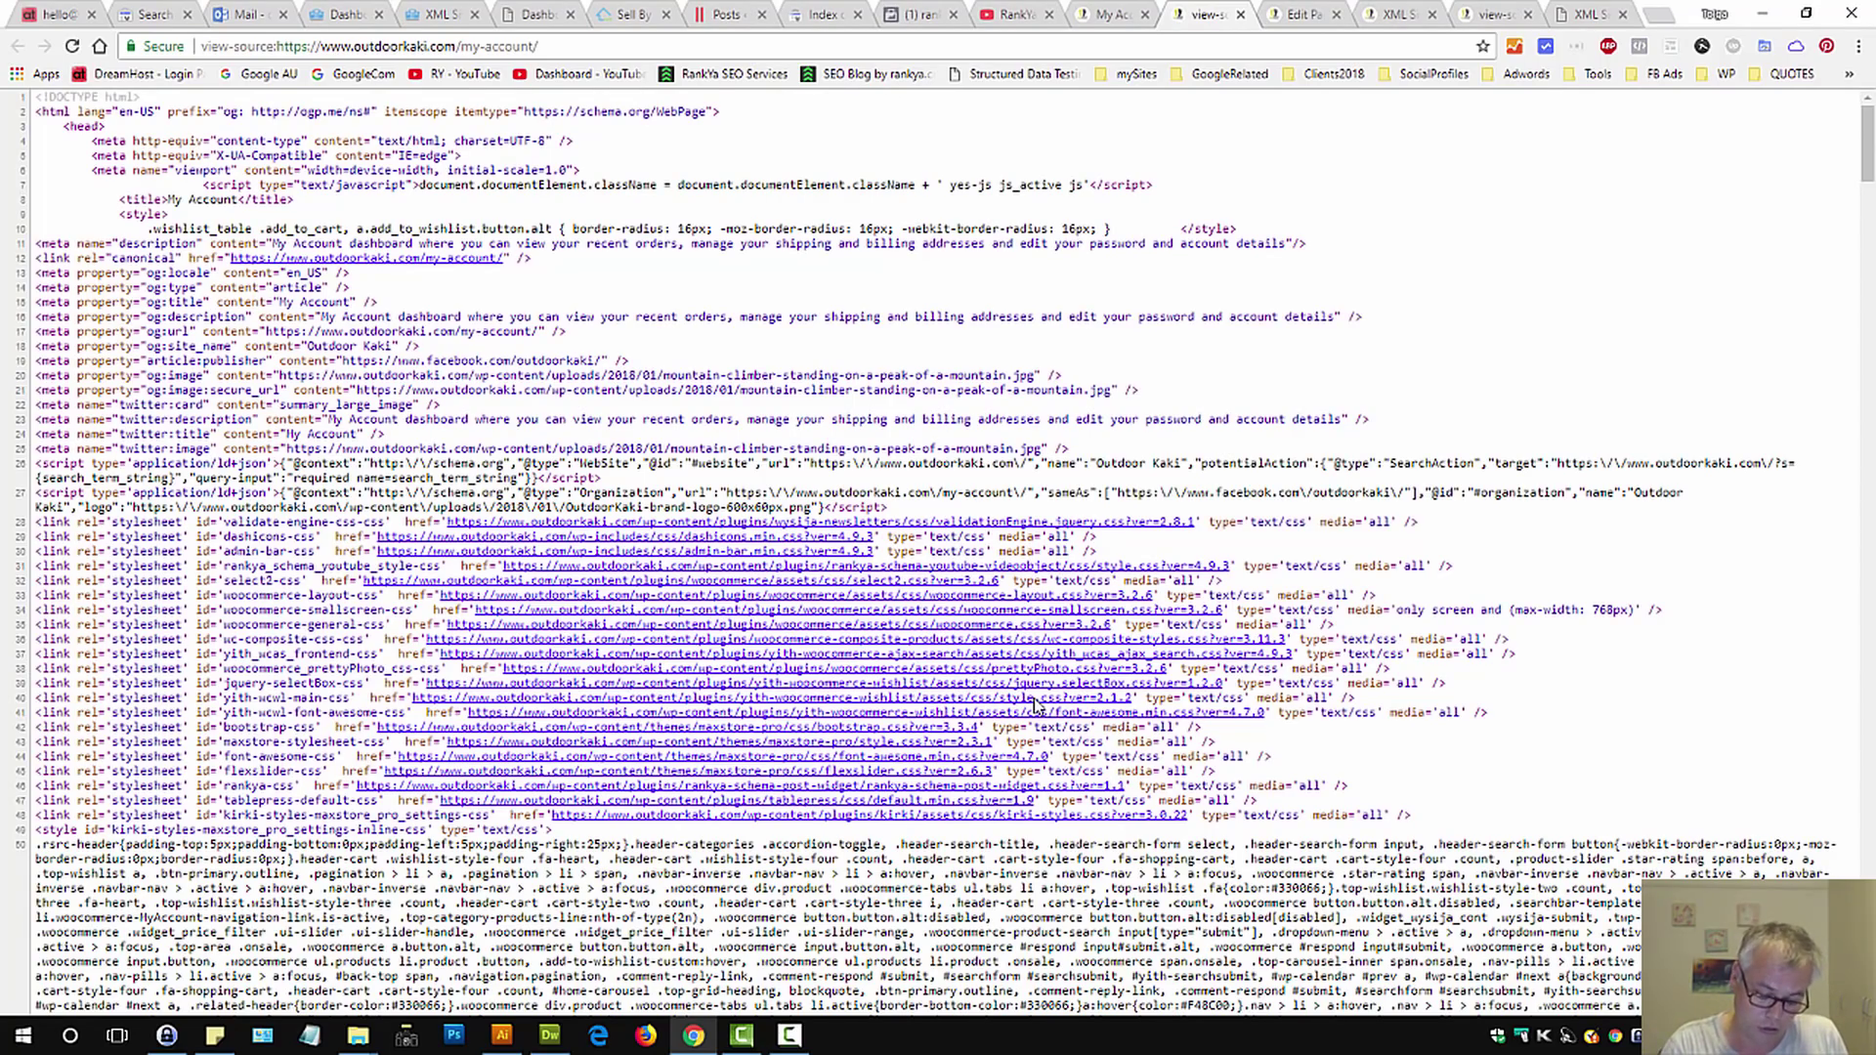
key("ctrl+f")
type("robot")
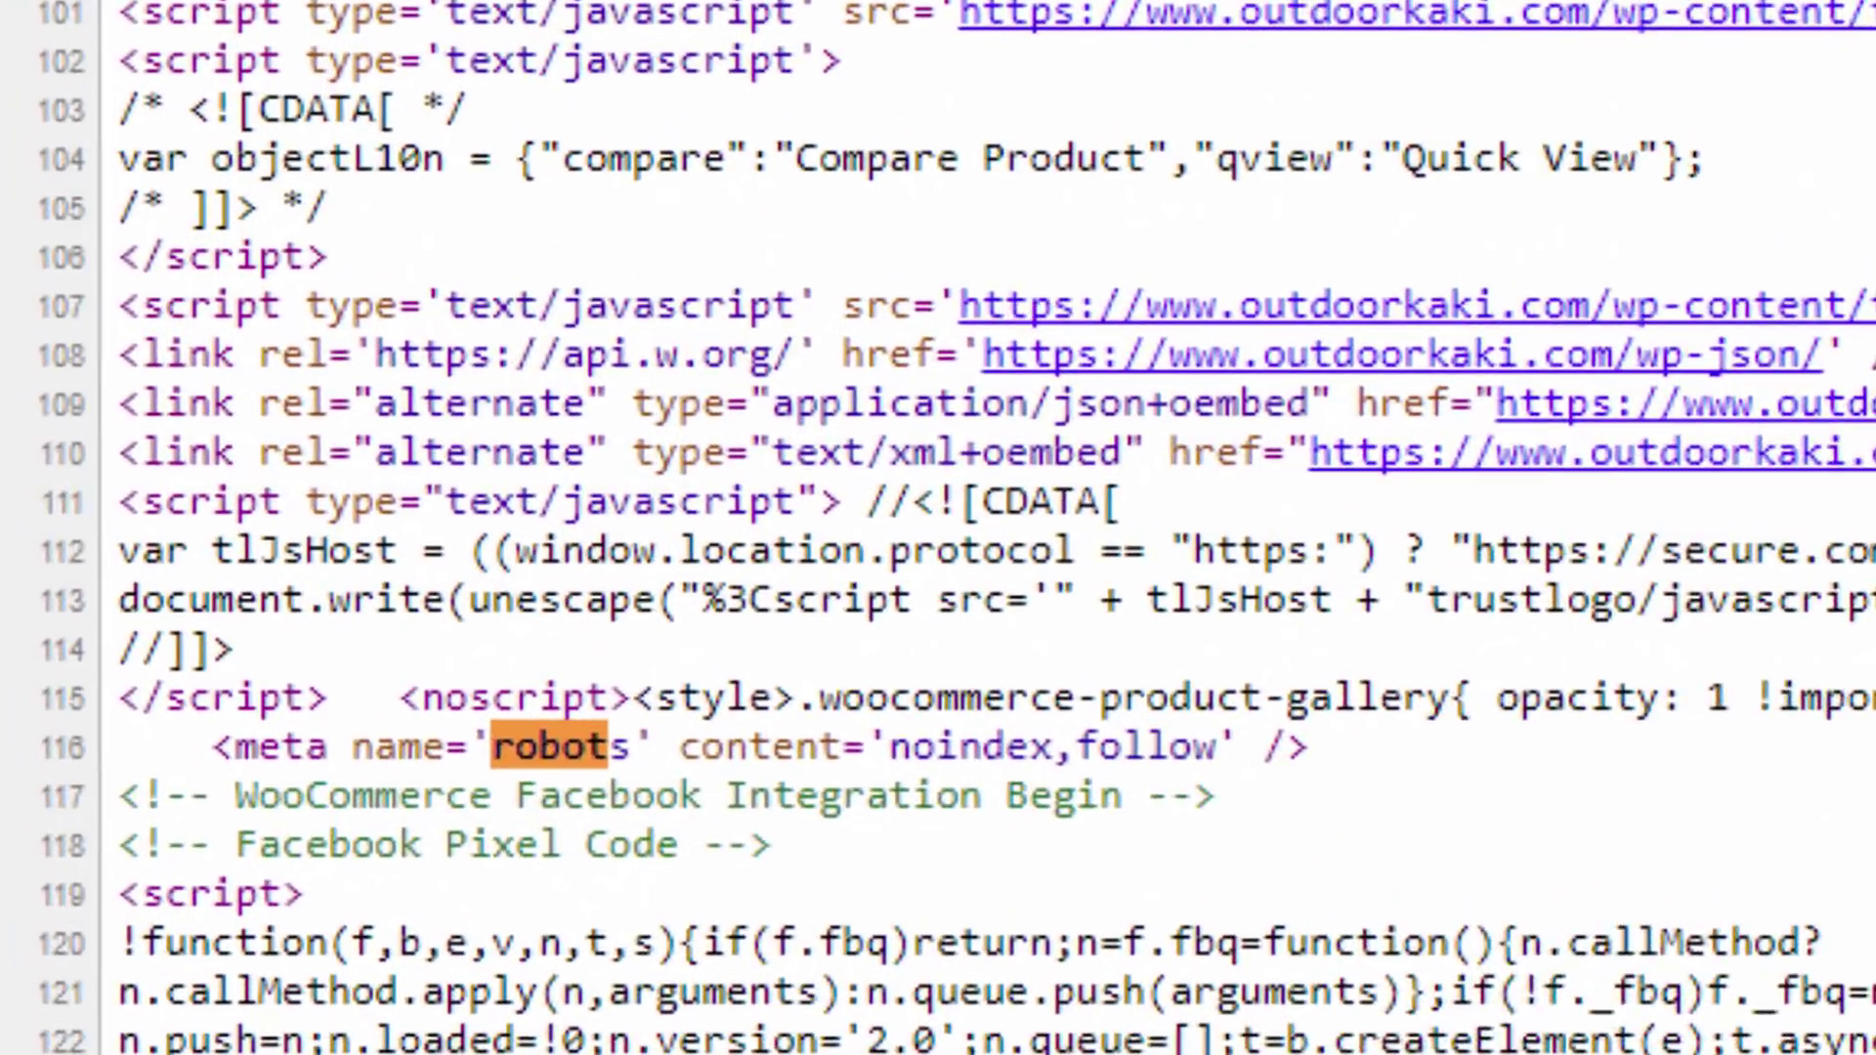
double_click(904, 748)
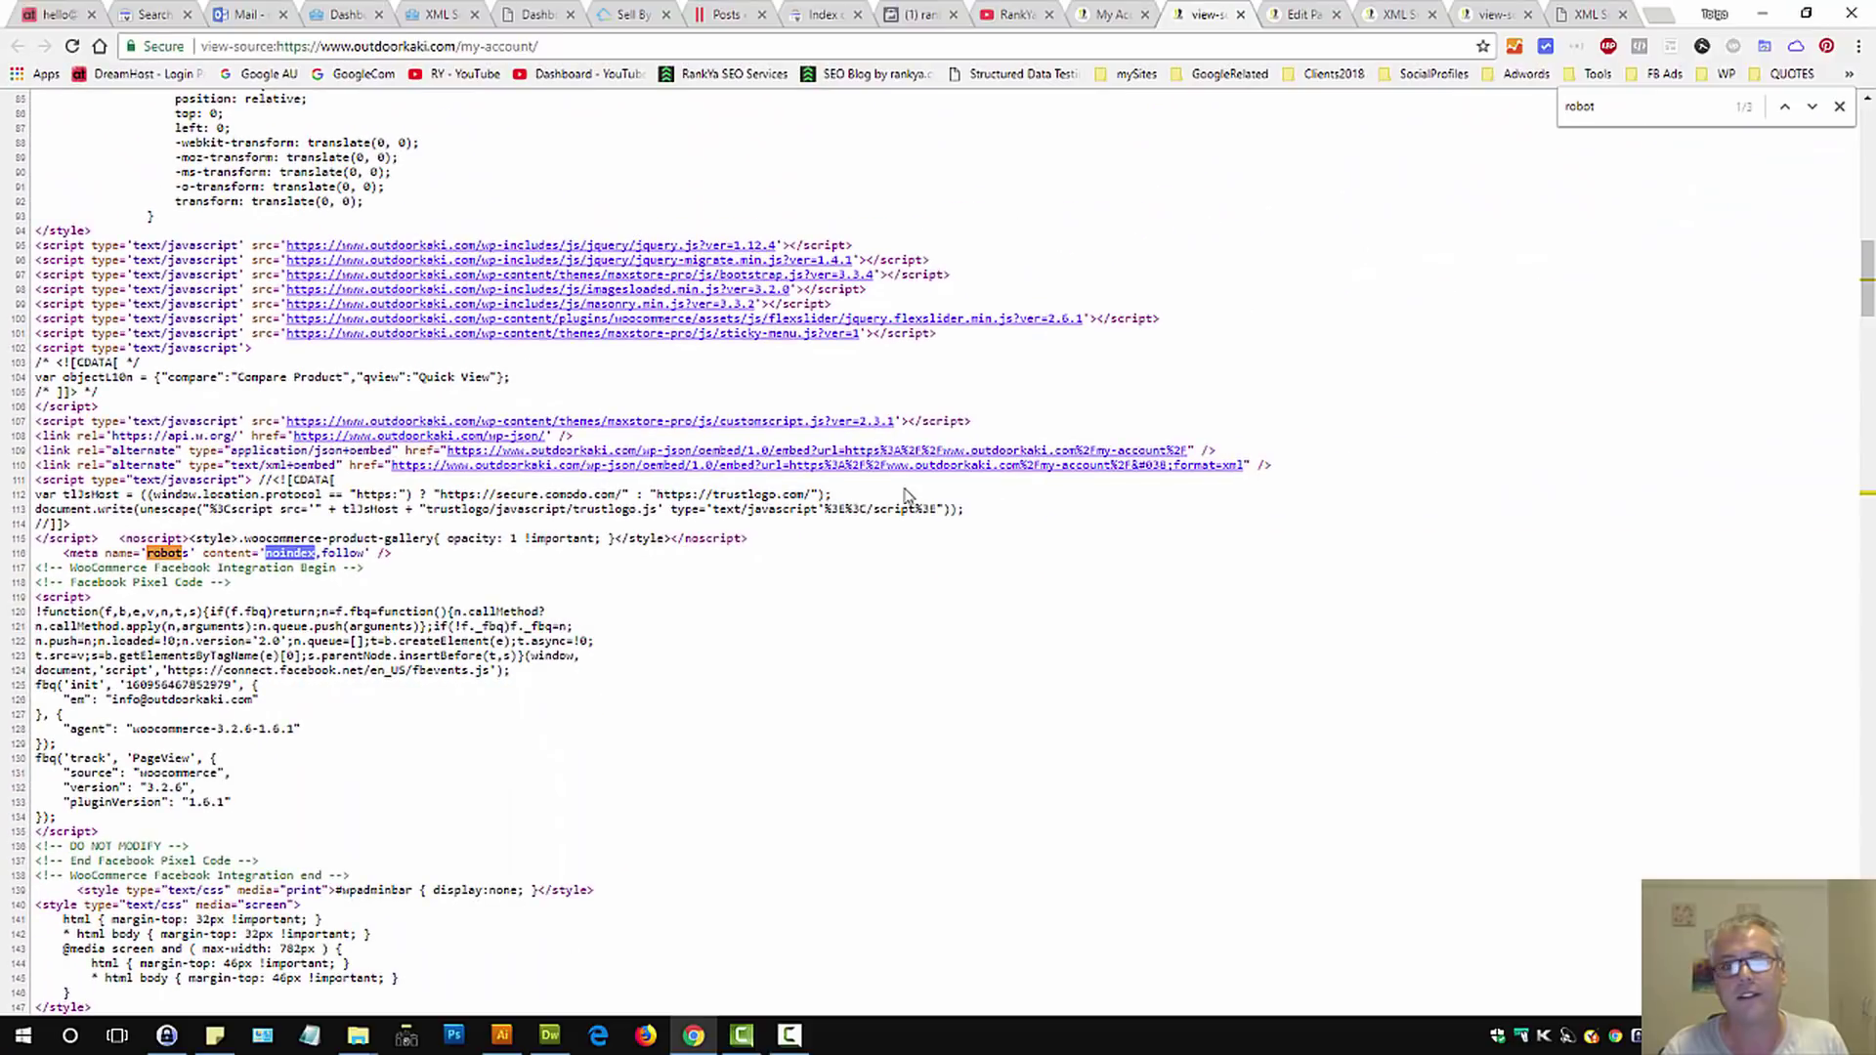
left_click(1107, 17)
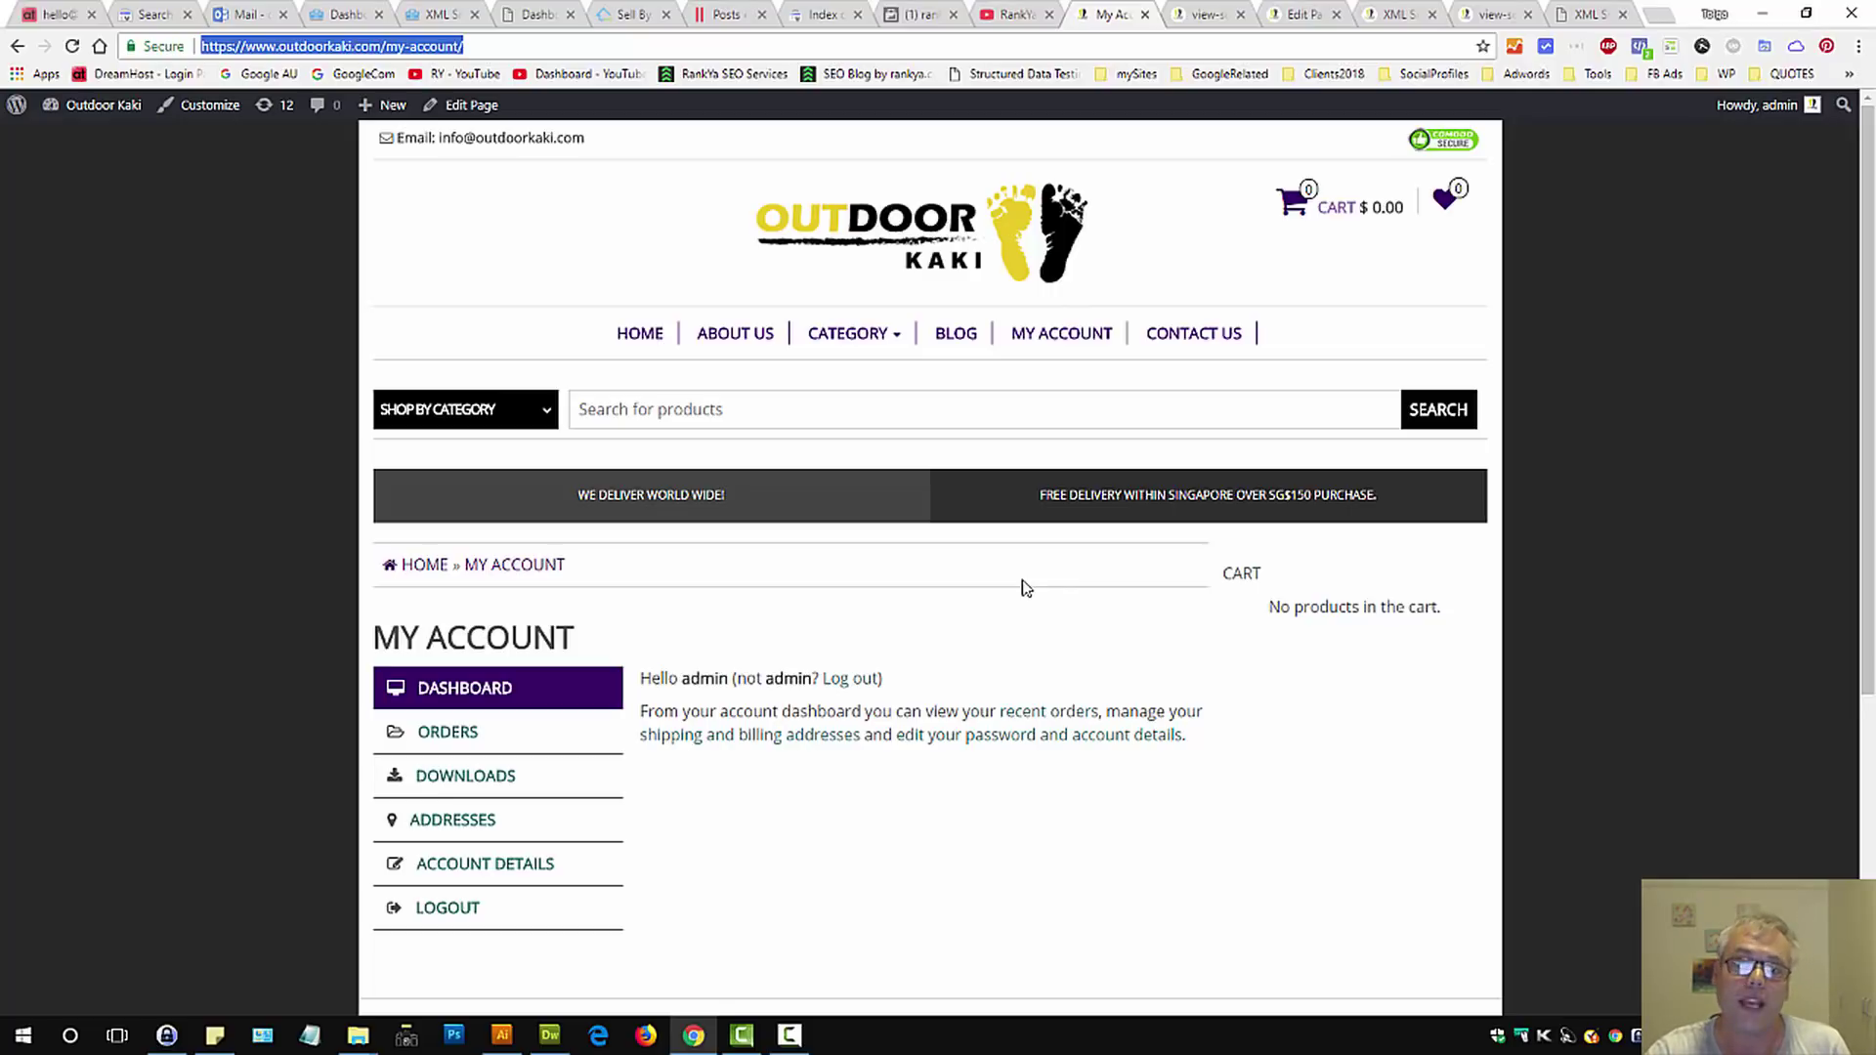
left_click(1197, 14)
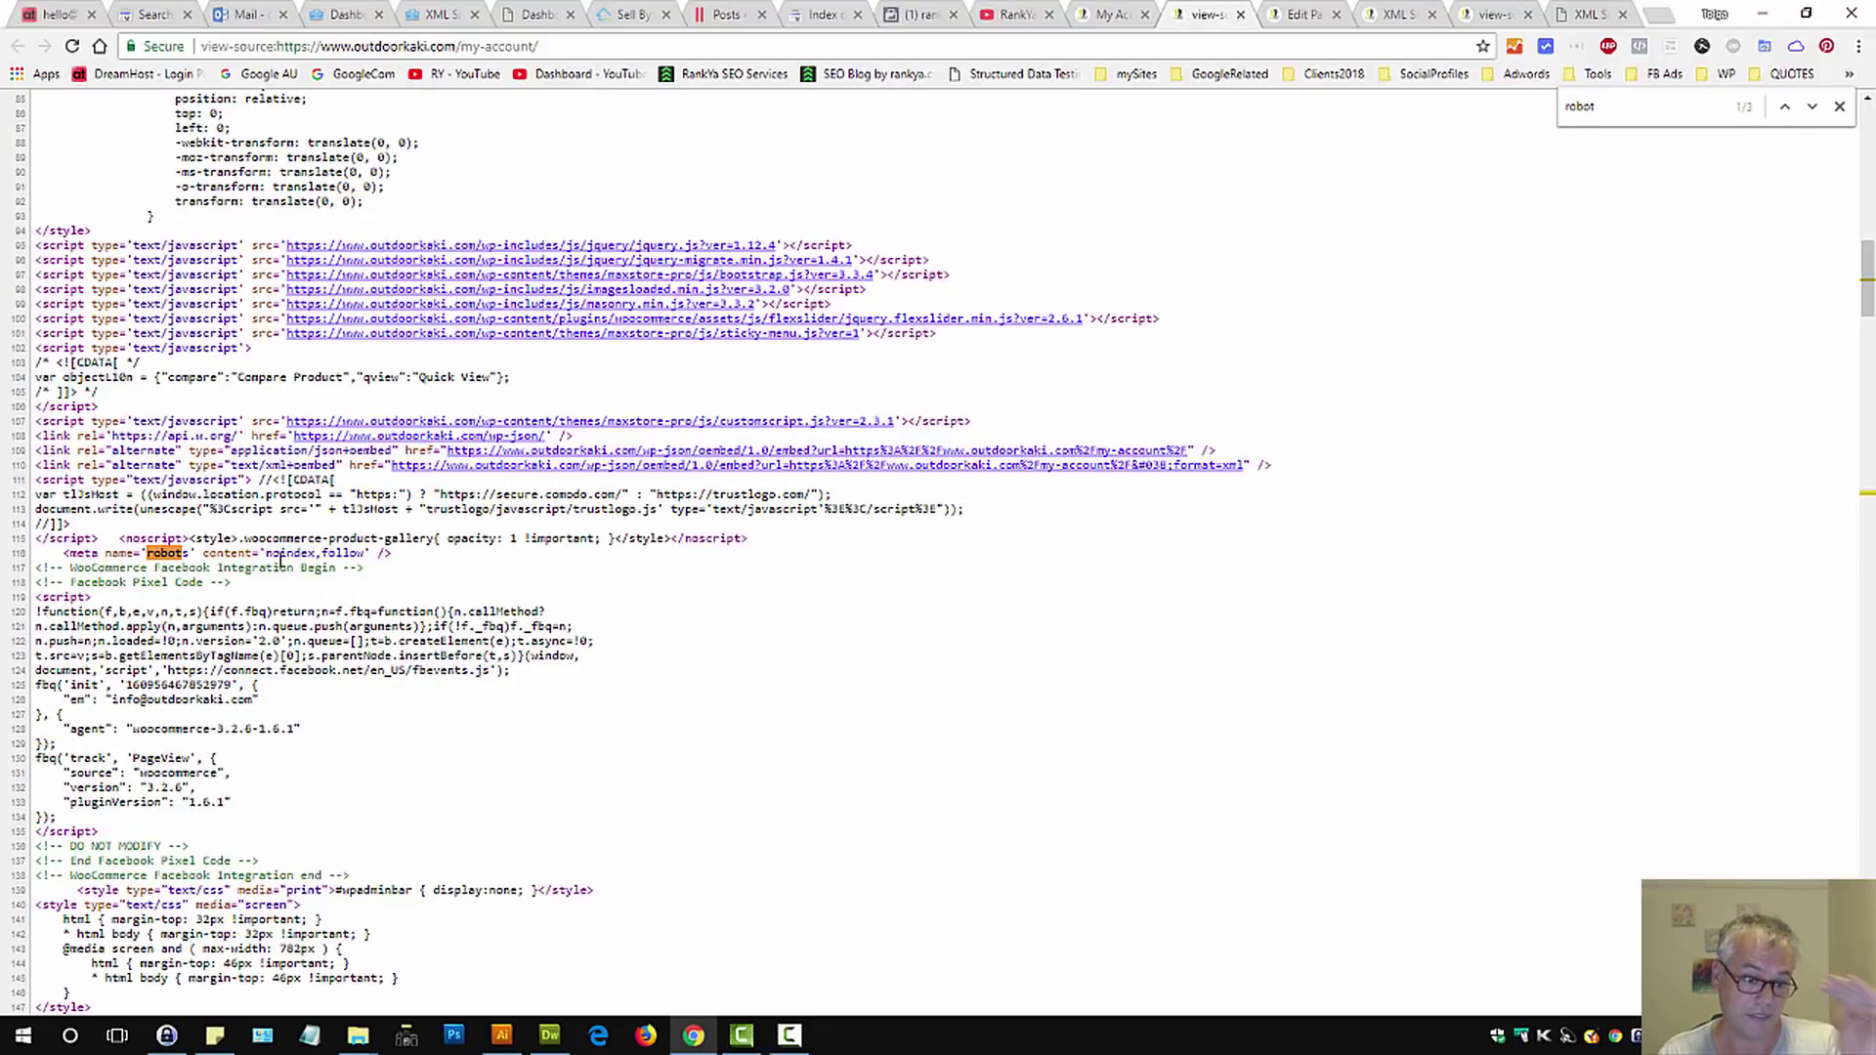
Step: Review Yoast's sitemap settings and page-sitemap.xml's nine URLs, which omit My Account
left_click(1399, 14)
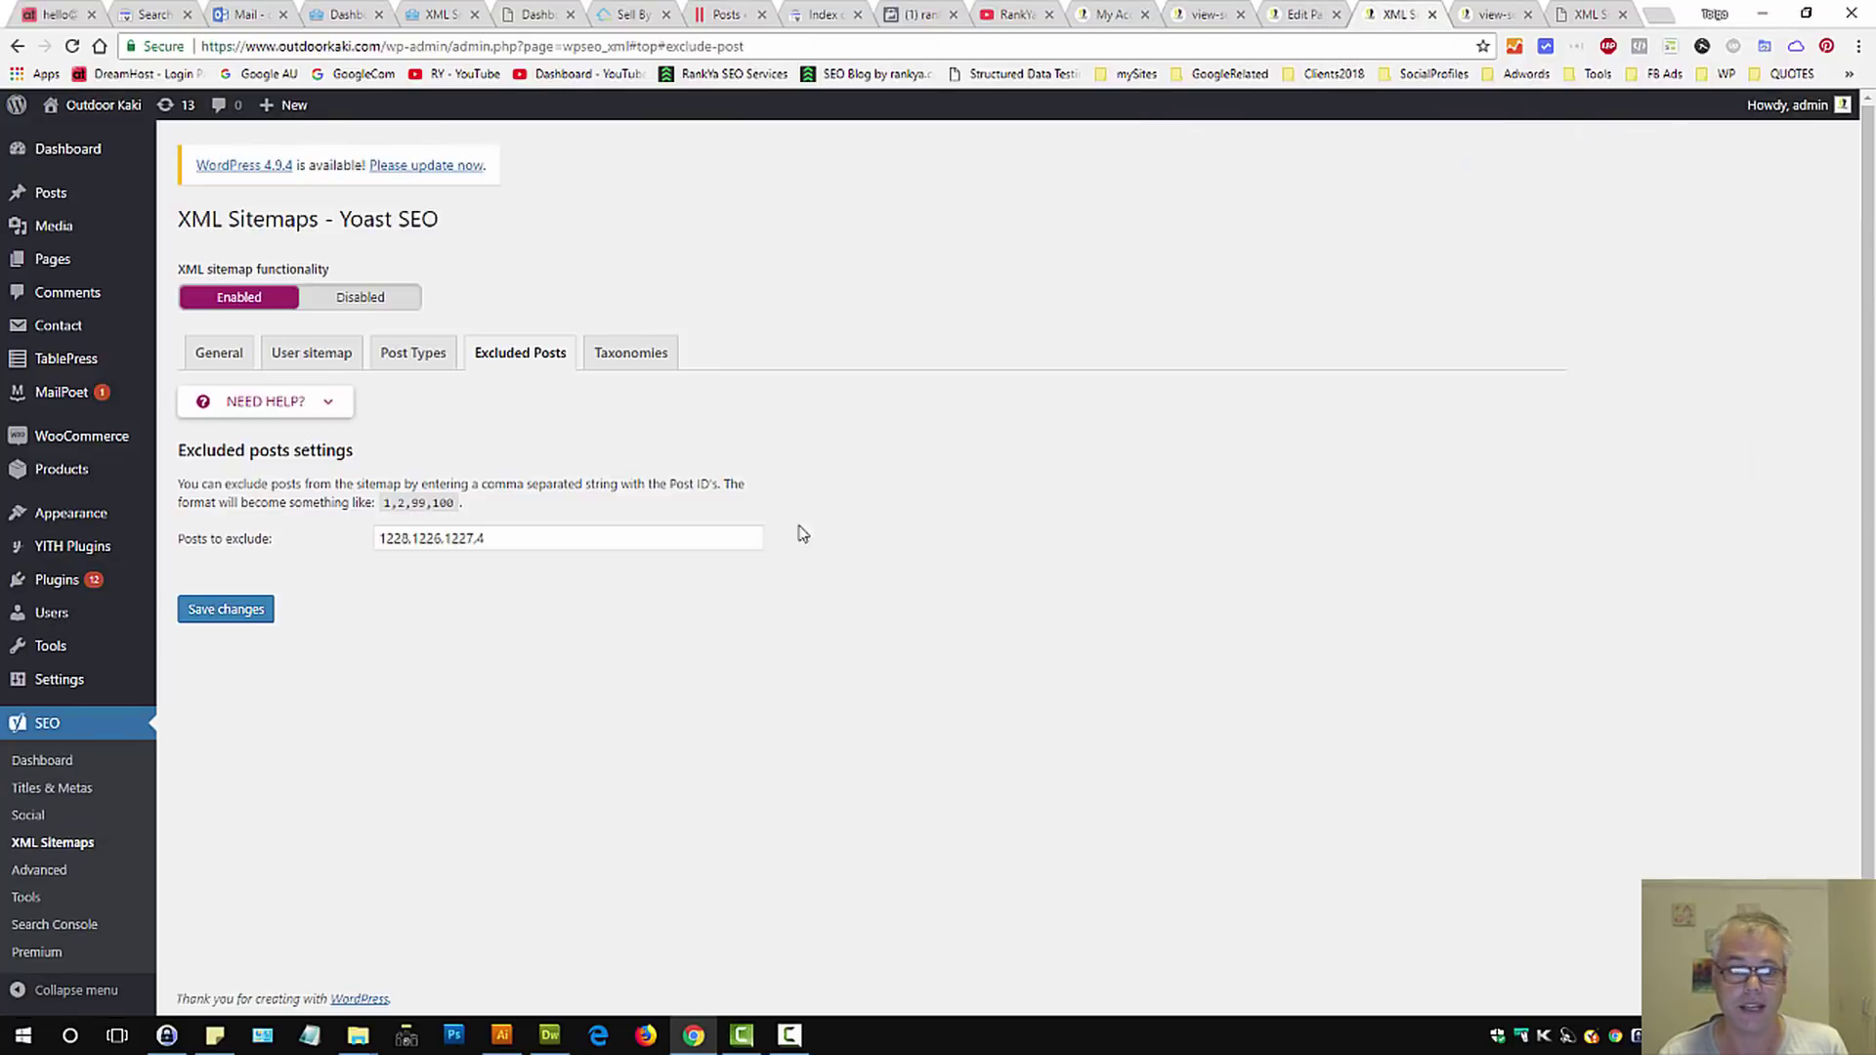
left_click(219, 354)
left_click(430, 485)
left_click(1410, 13)
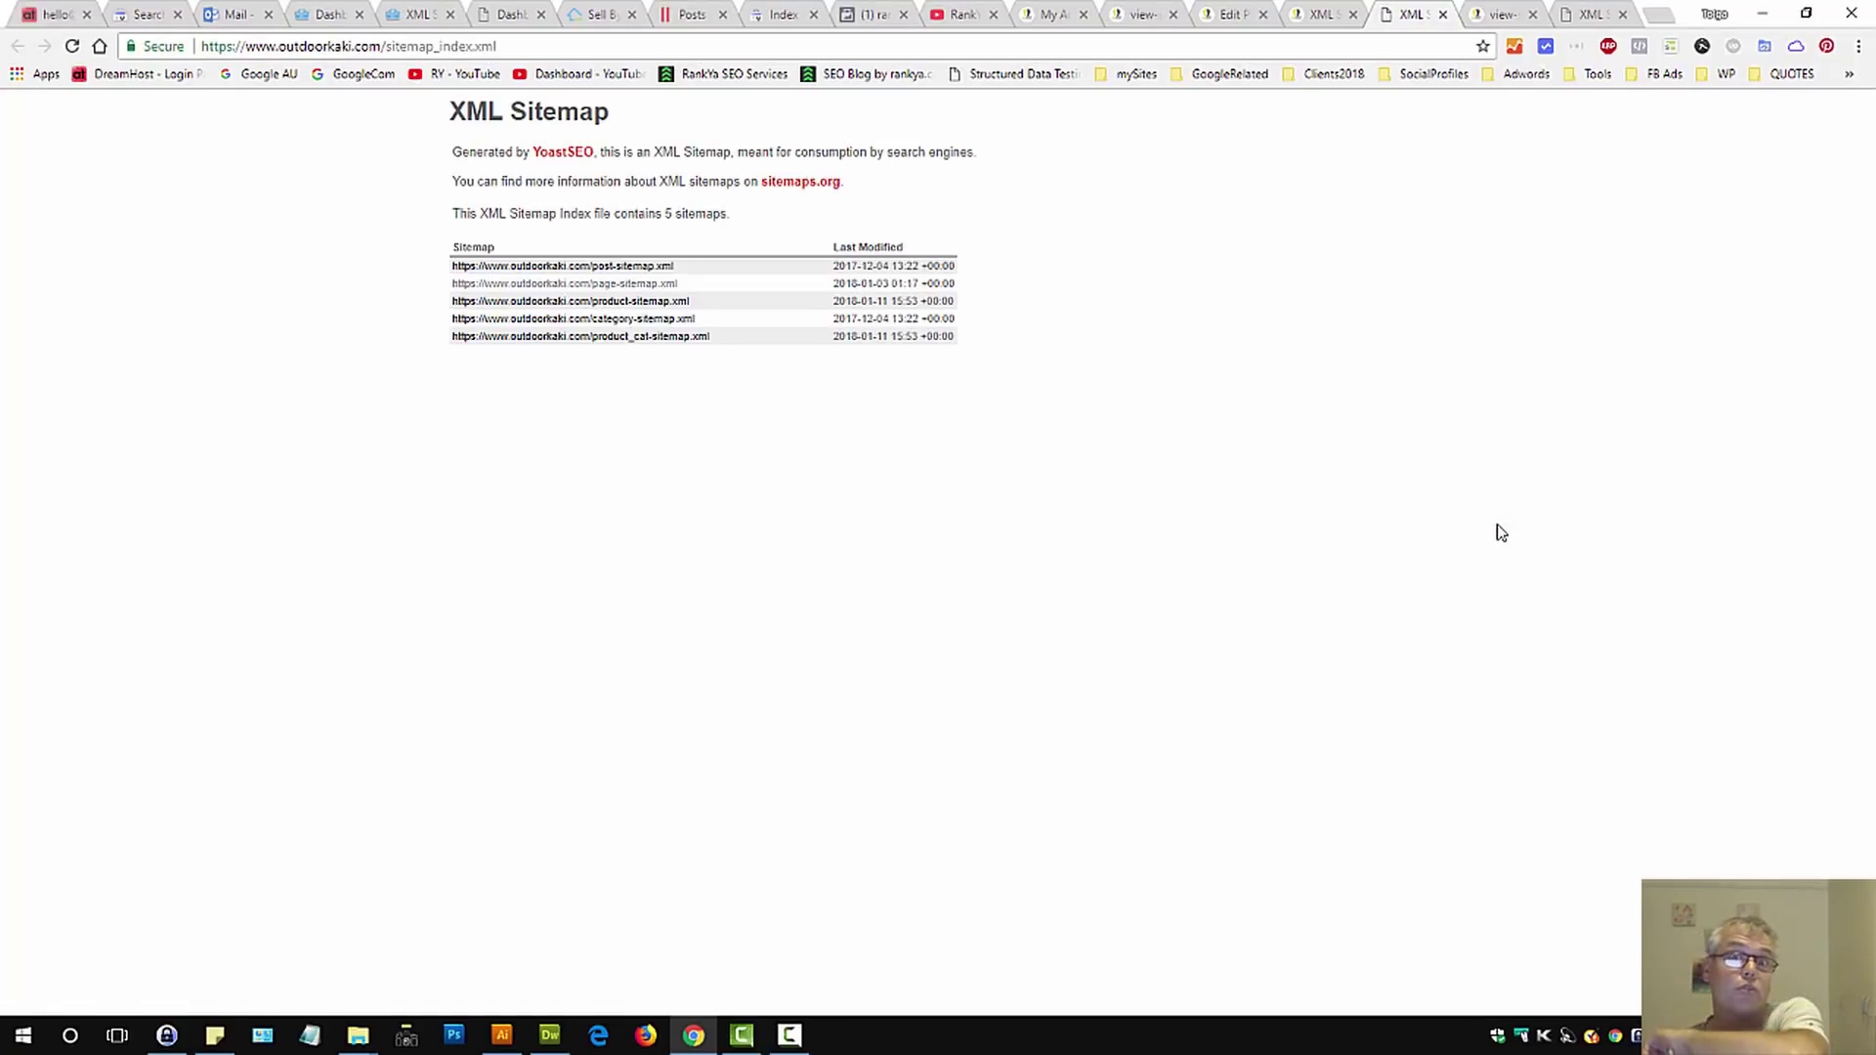
left_click(607, 283)
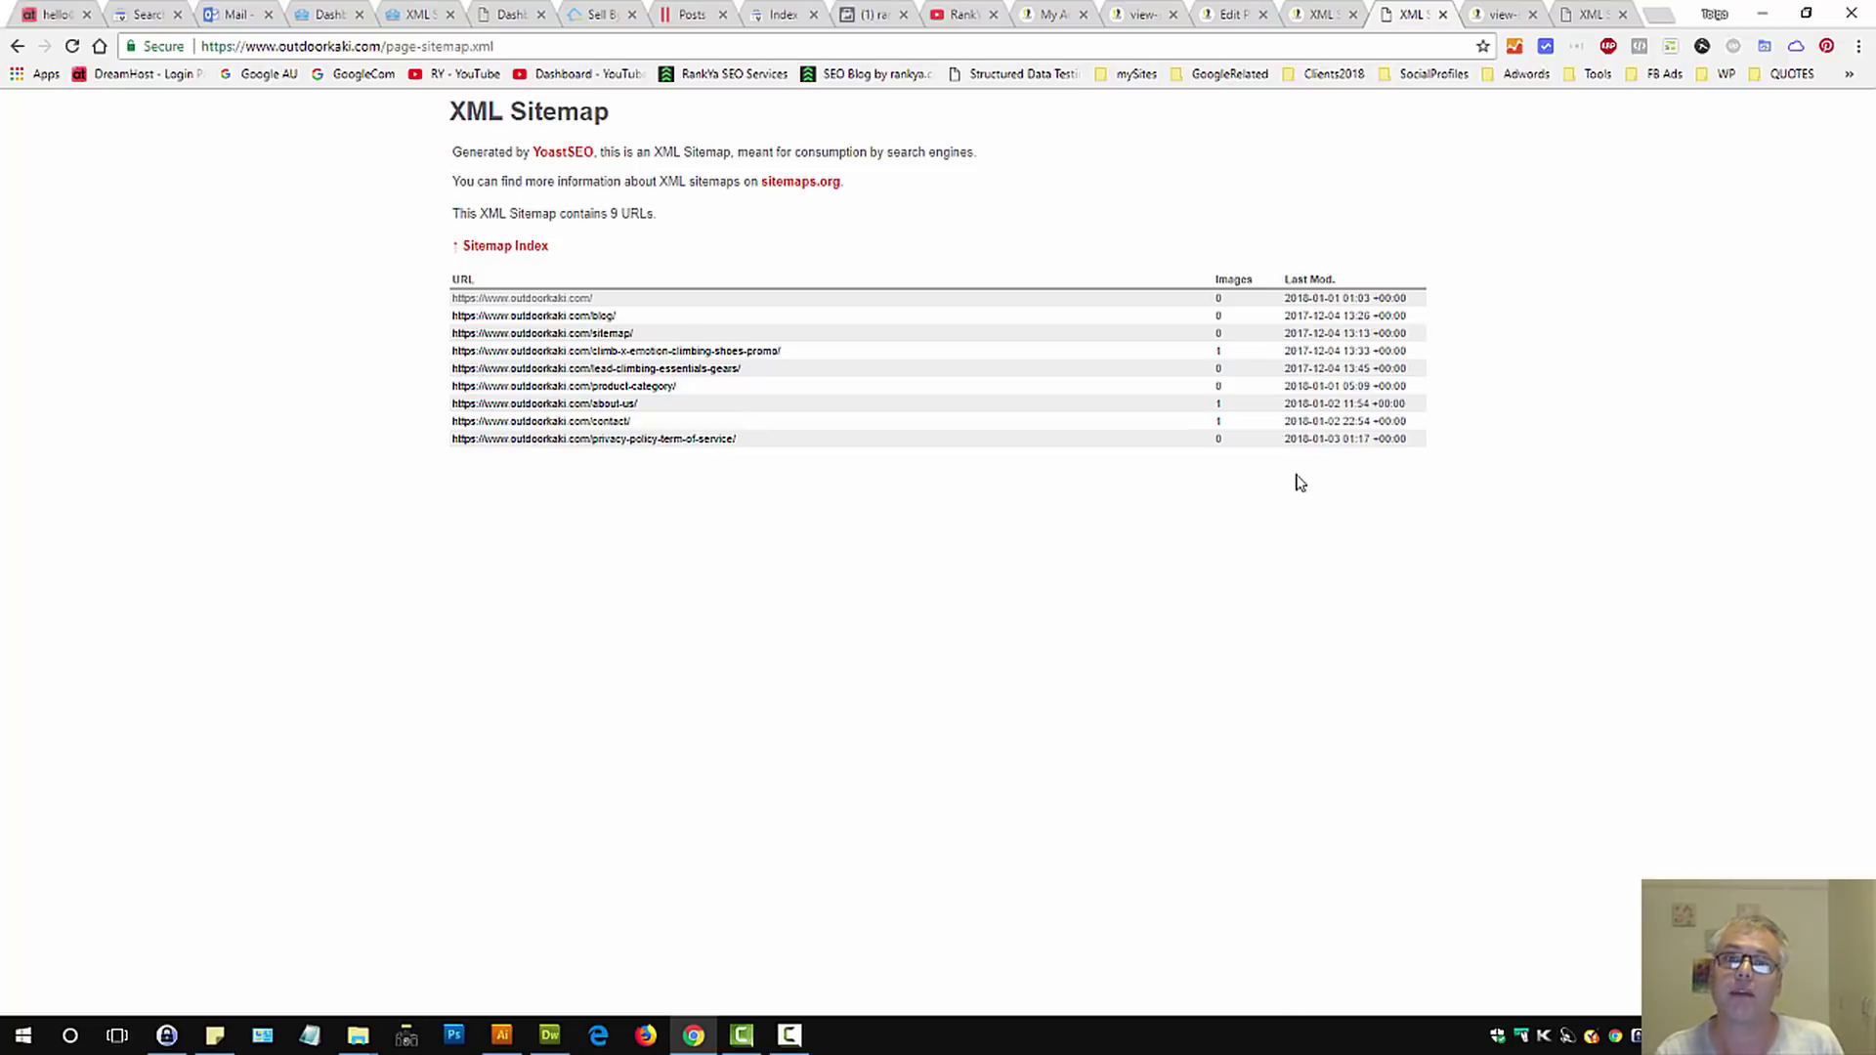
left_click(1058, 13)
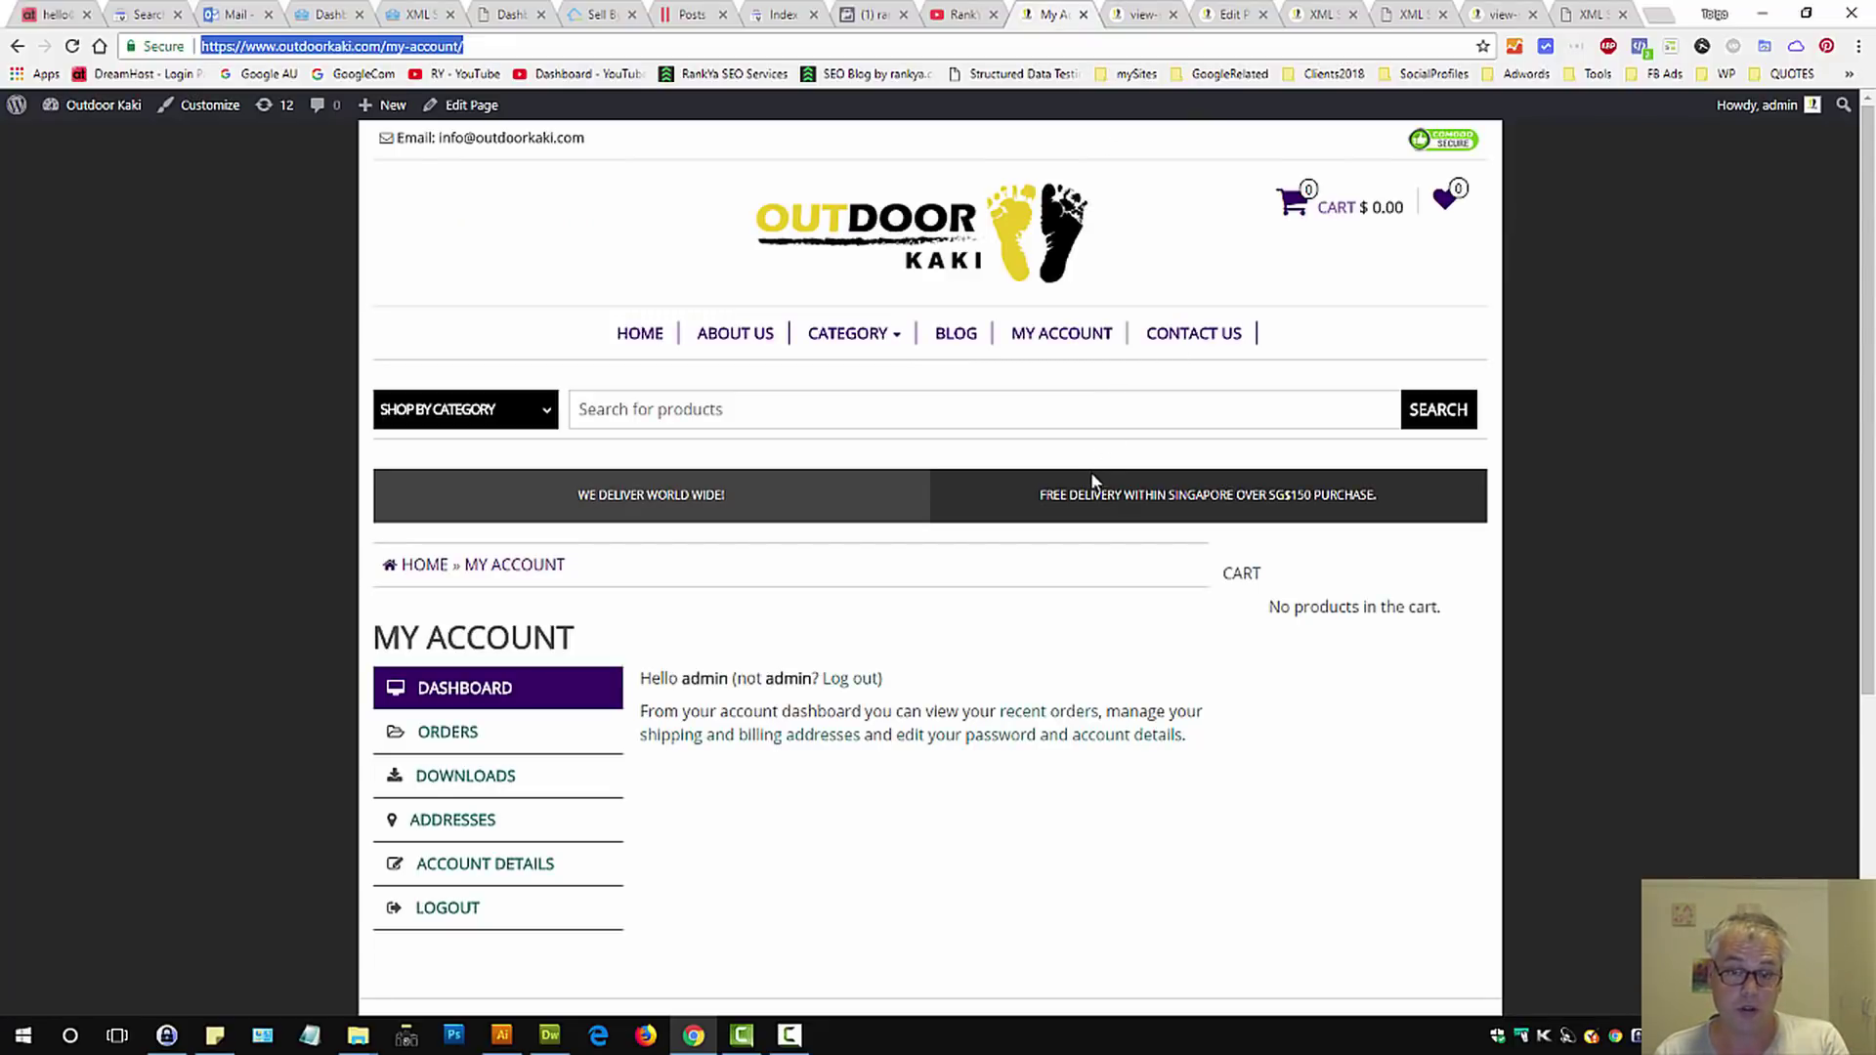
Step: Get the My Account page's post ID, 1228, from its page editor
middle_click(480, 117)
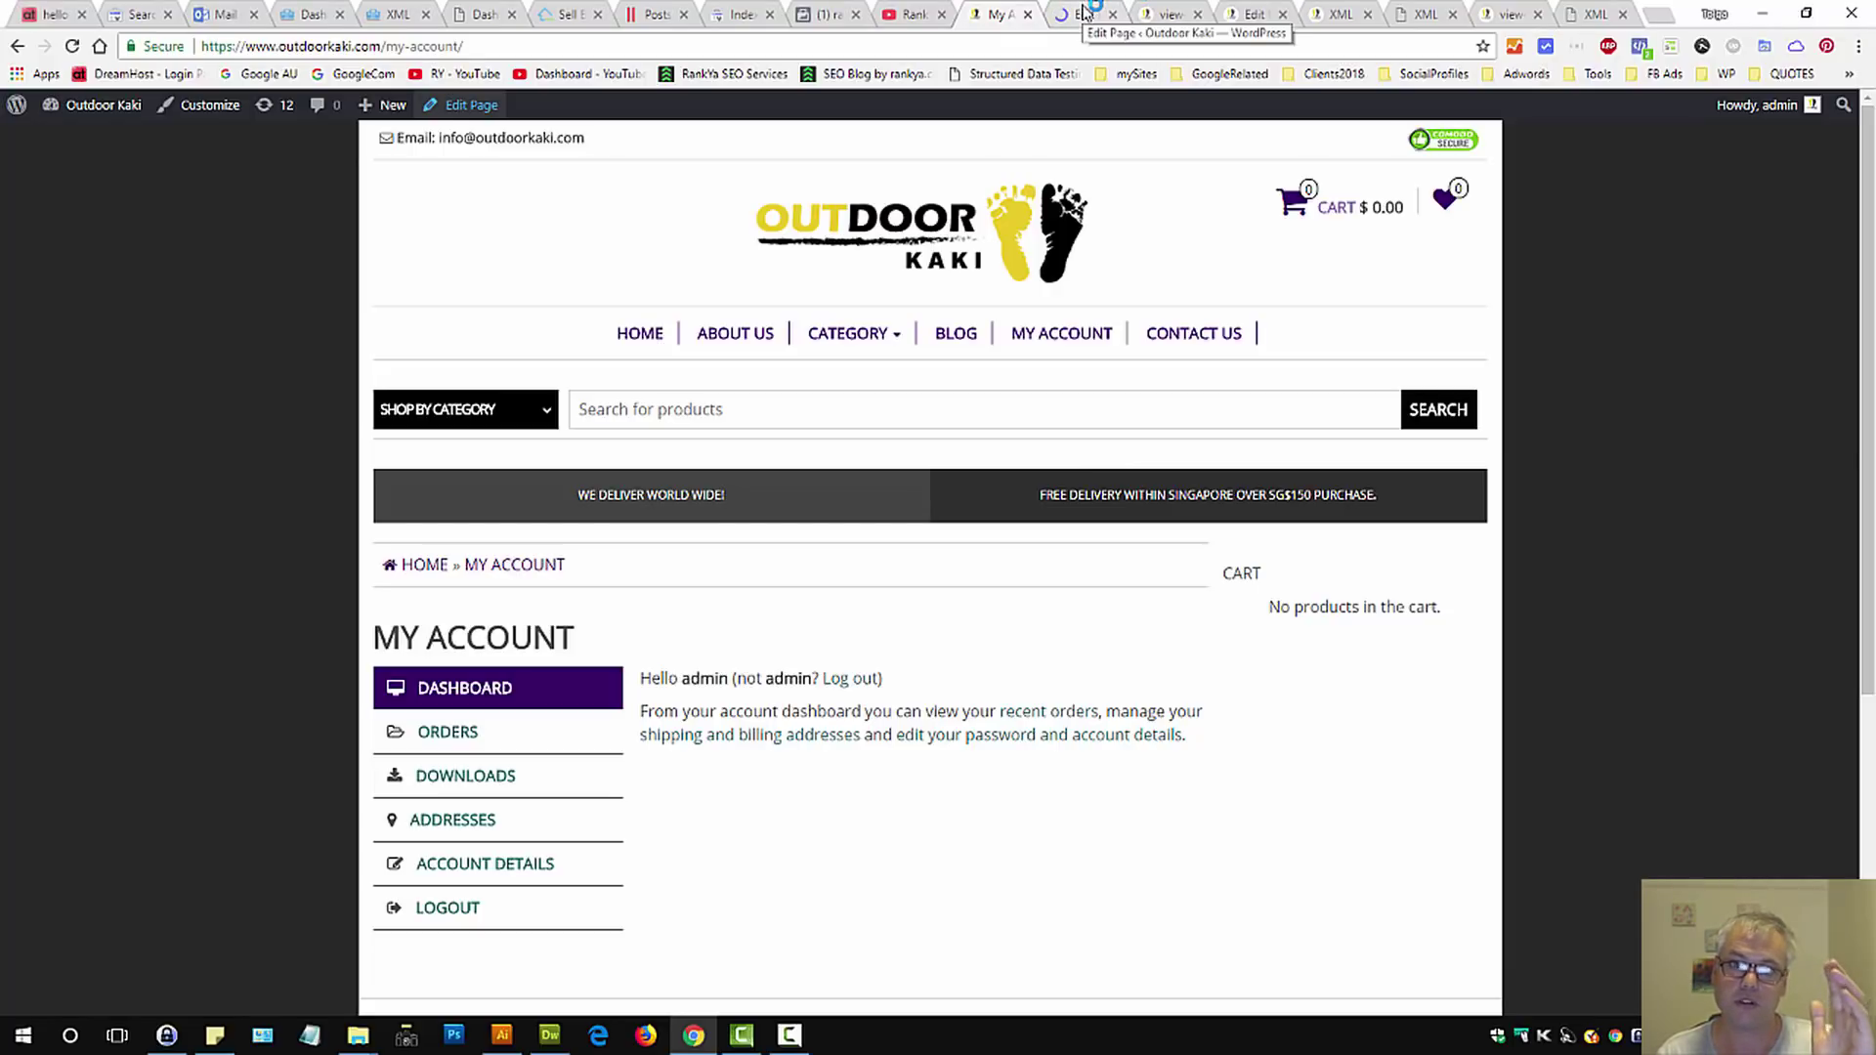
left_click(1085, 14)
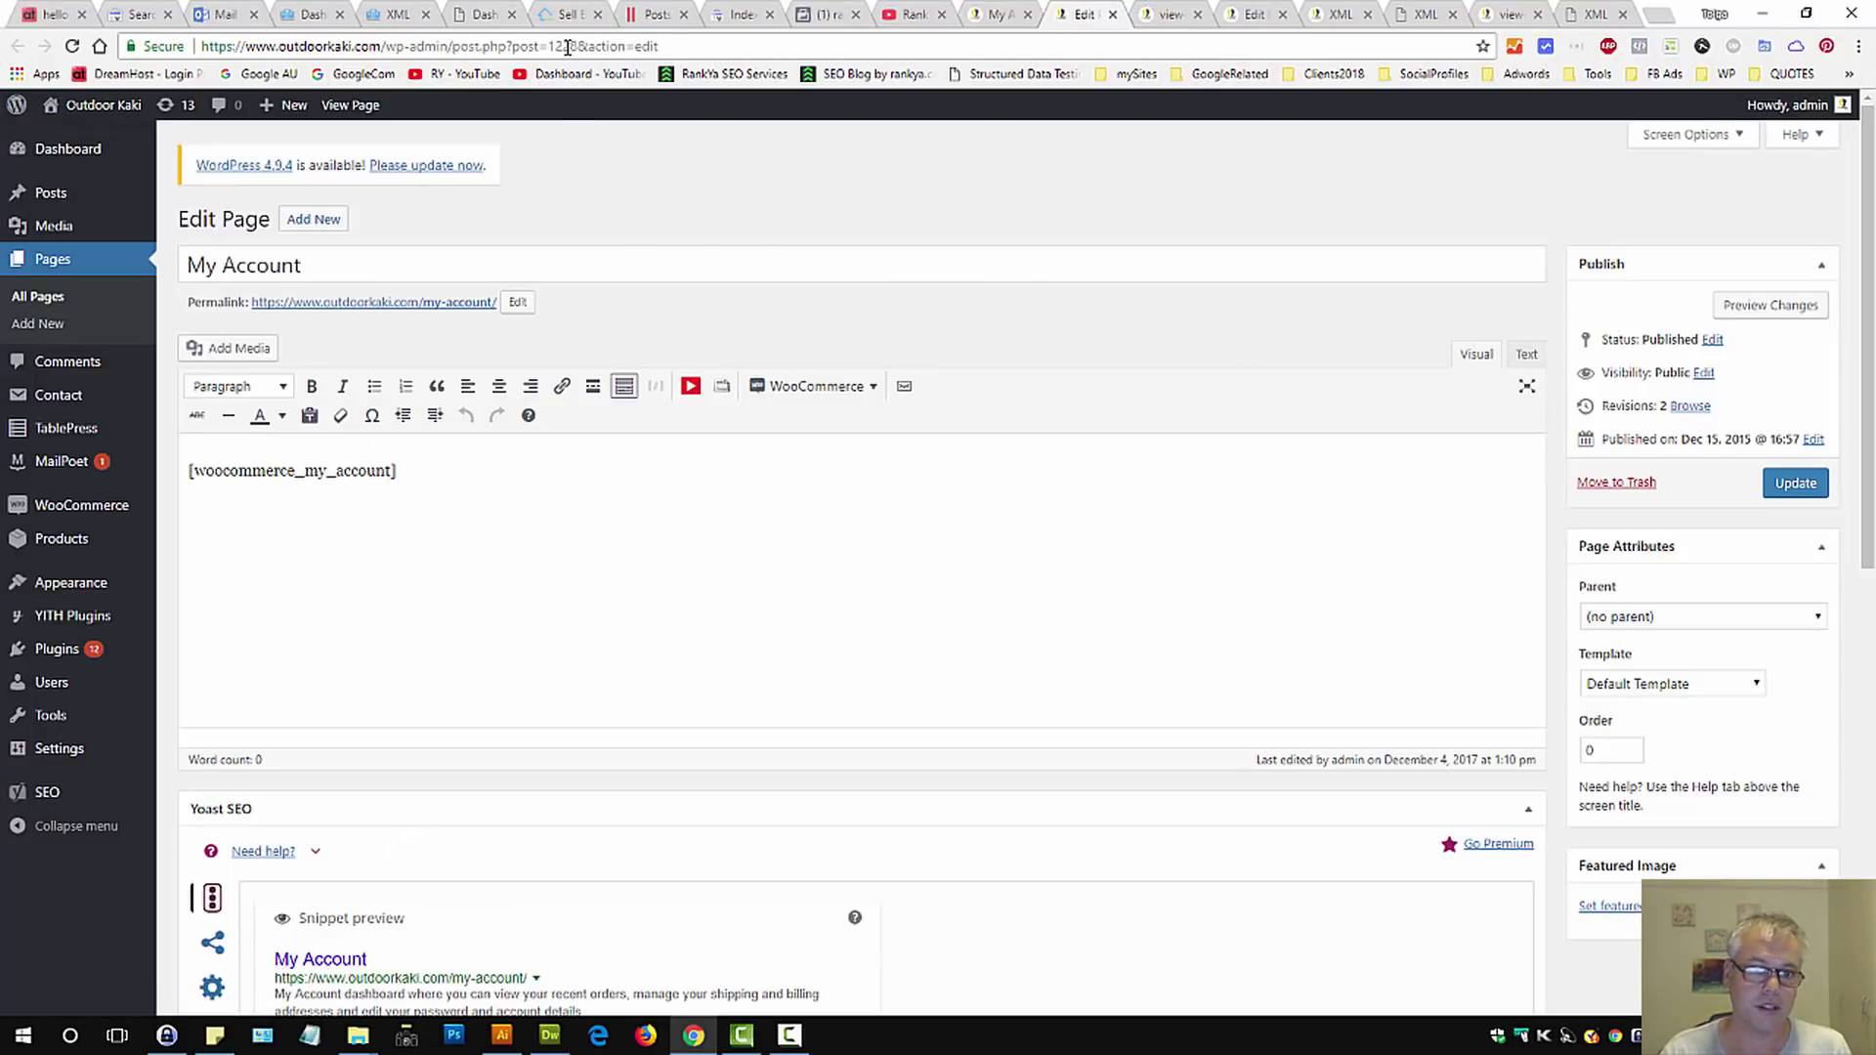
double_click(567, 47)
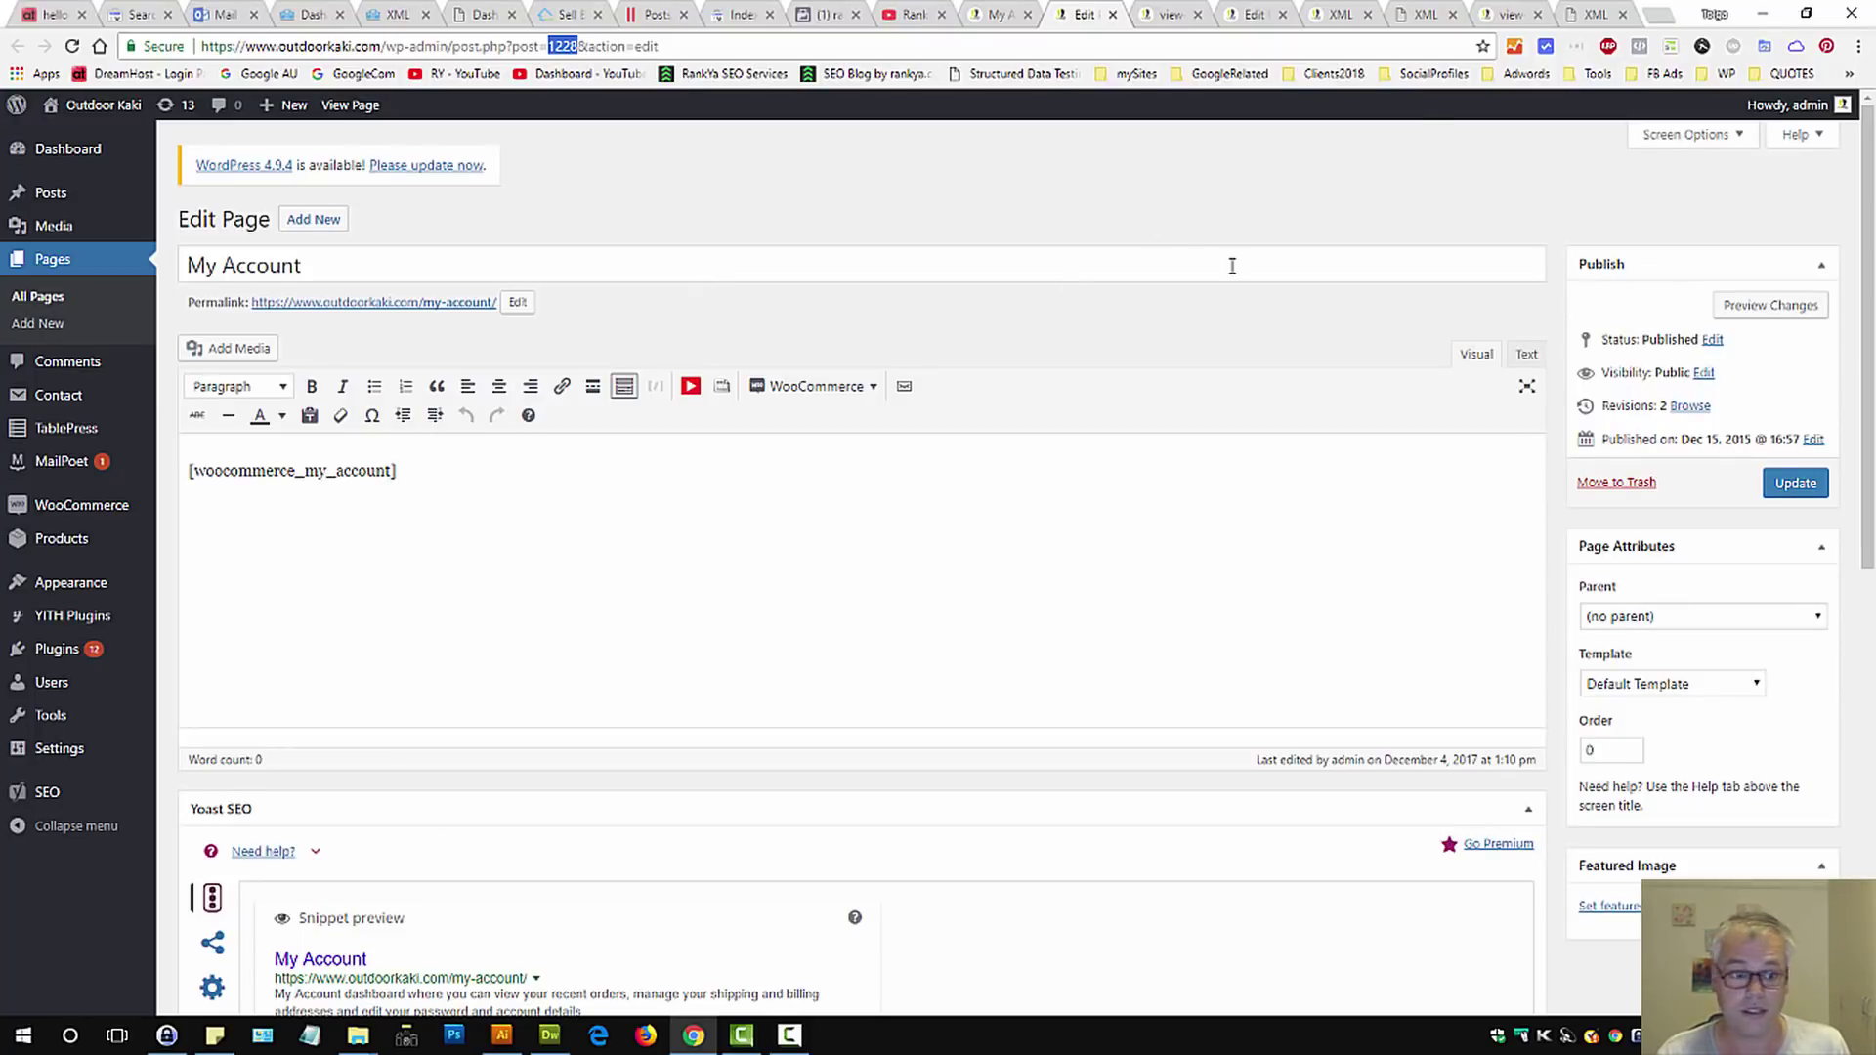
Step: Append ', 1228' to Yoast's Posts to exclude list under Excluded Posts
left_click(1331, 16)
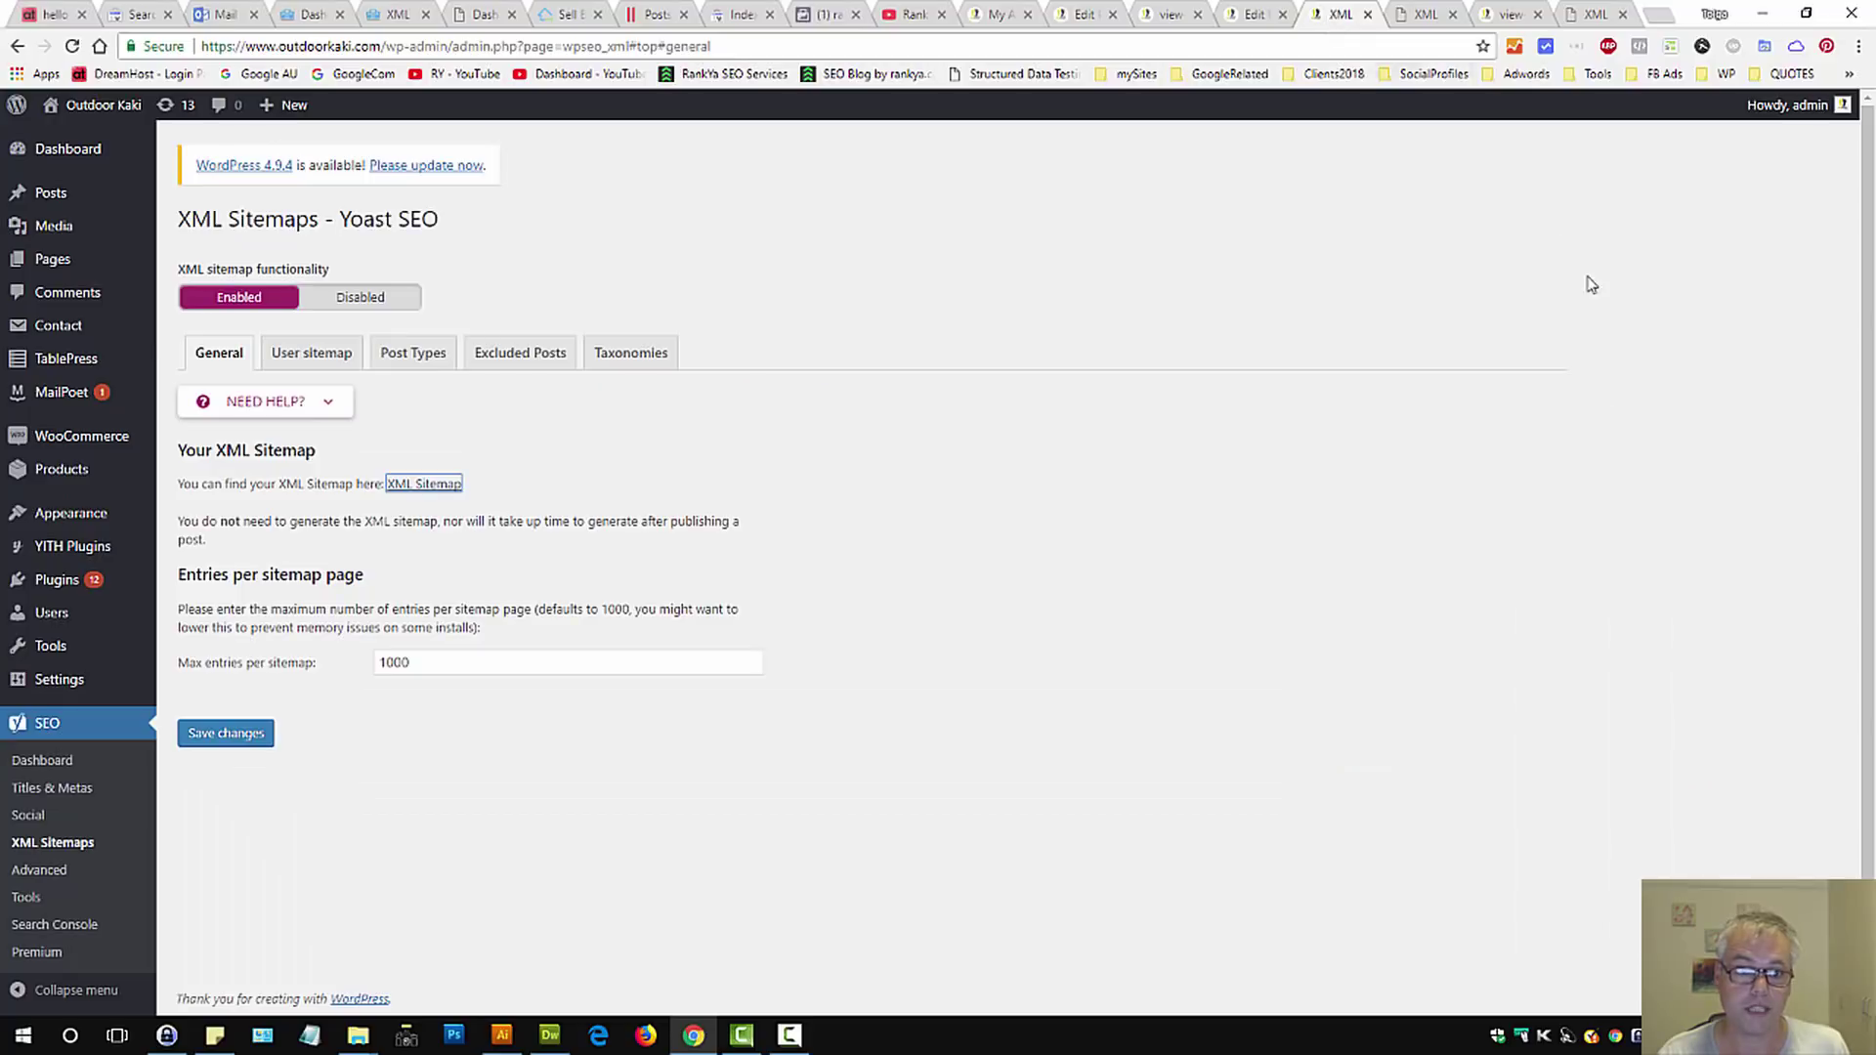
left_click(496, 361)
left_click(529, 539)
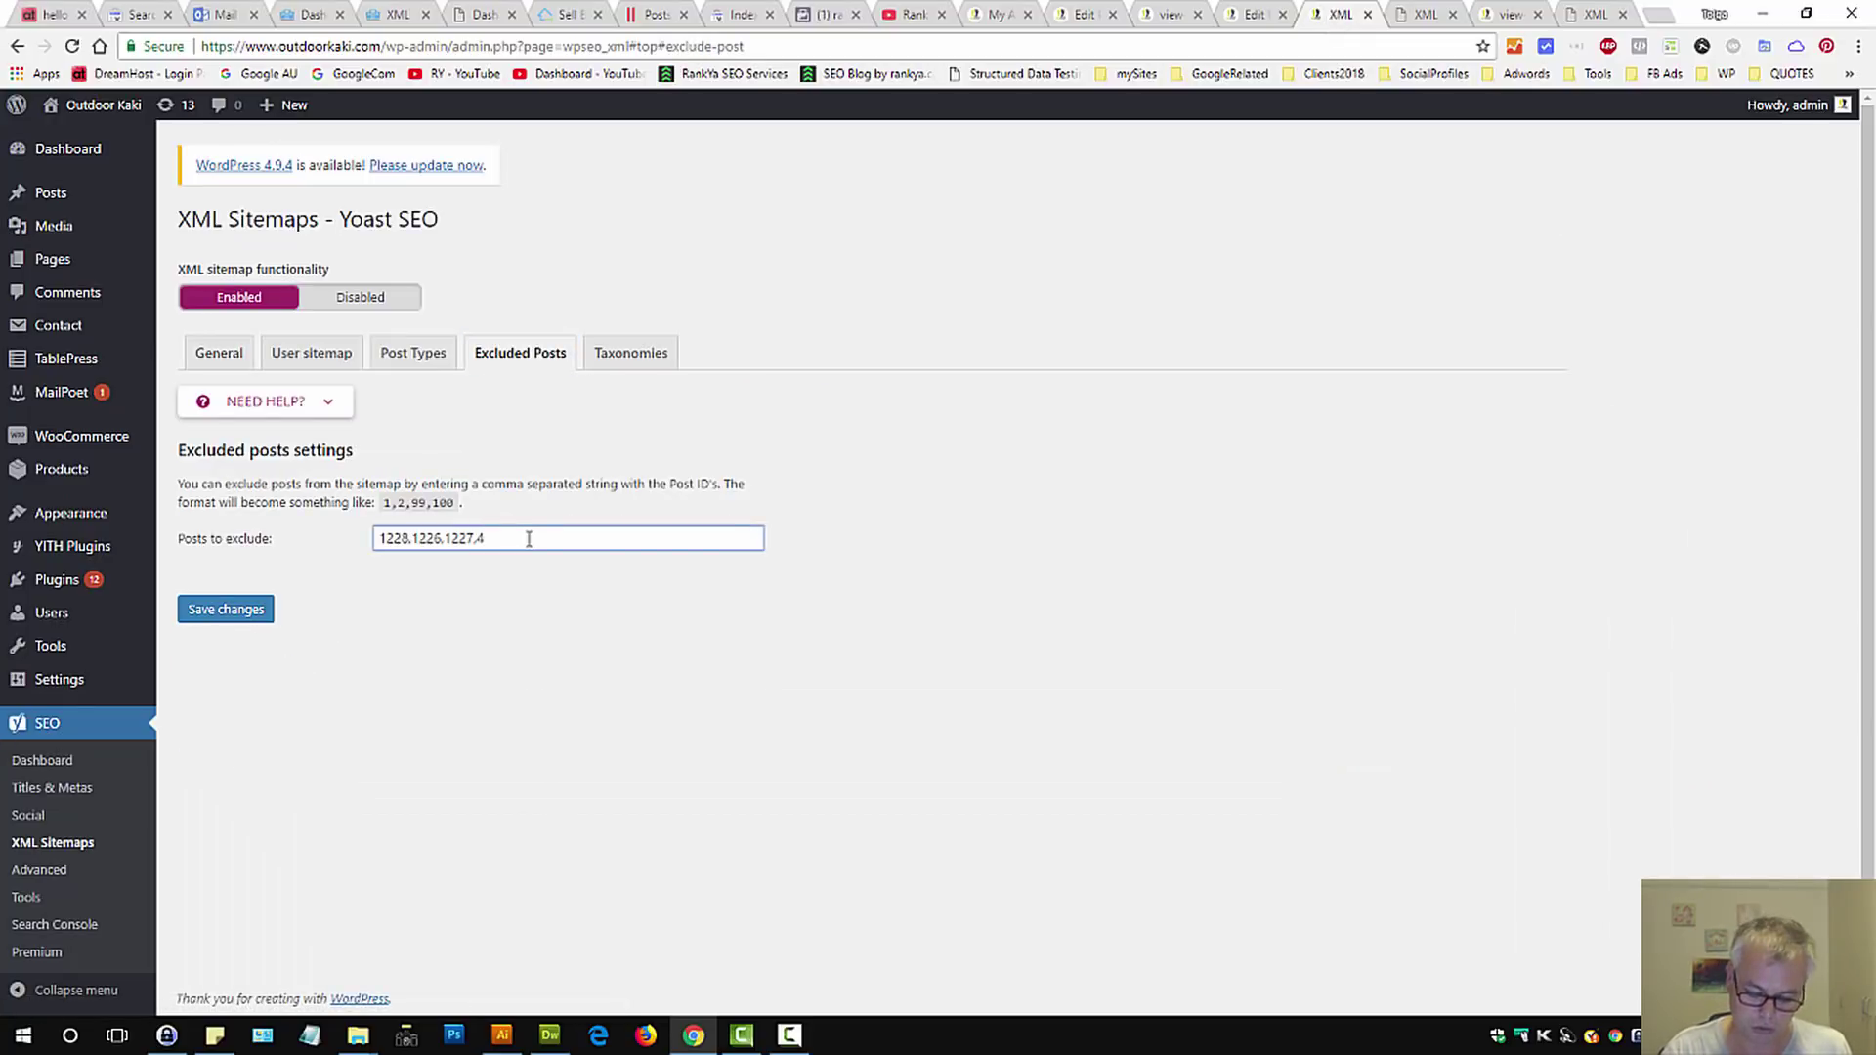
type(", 1228")
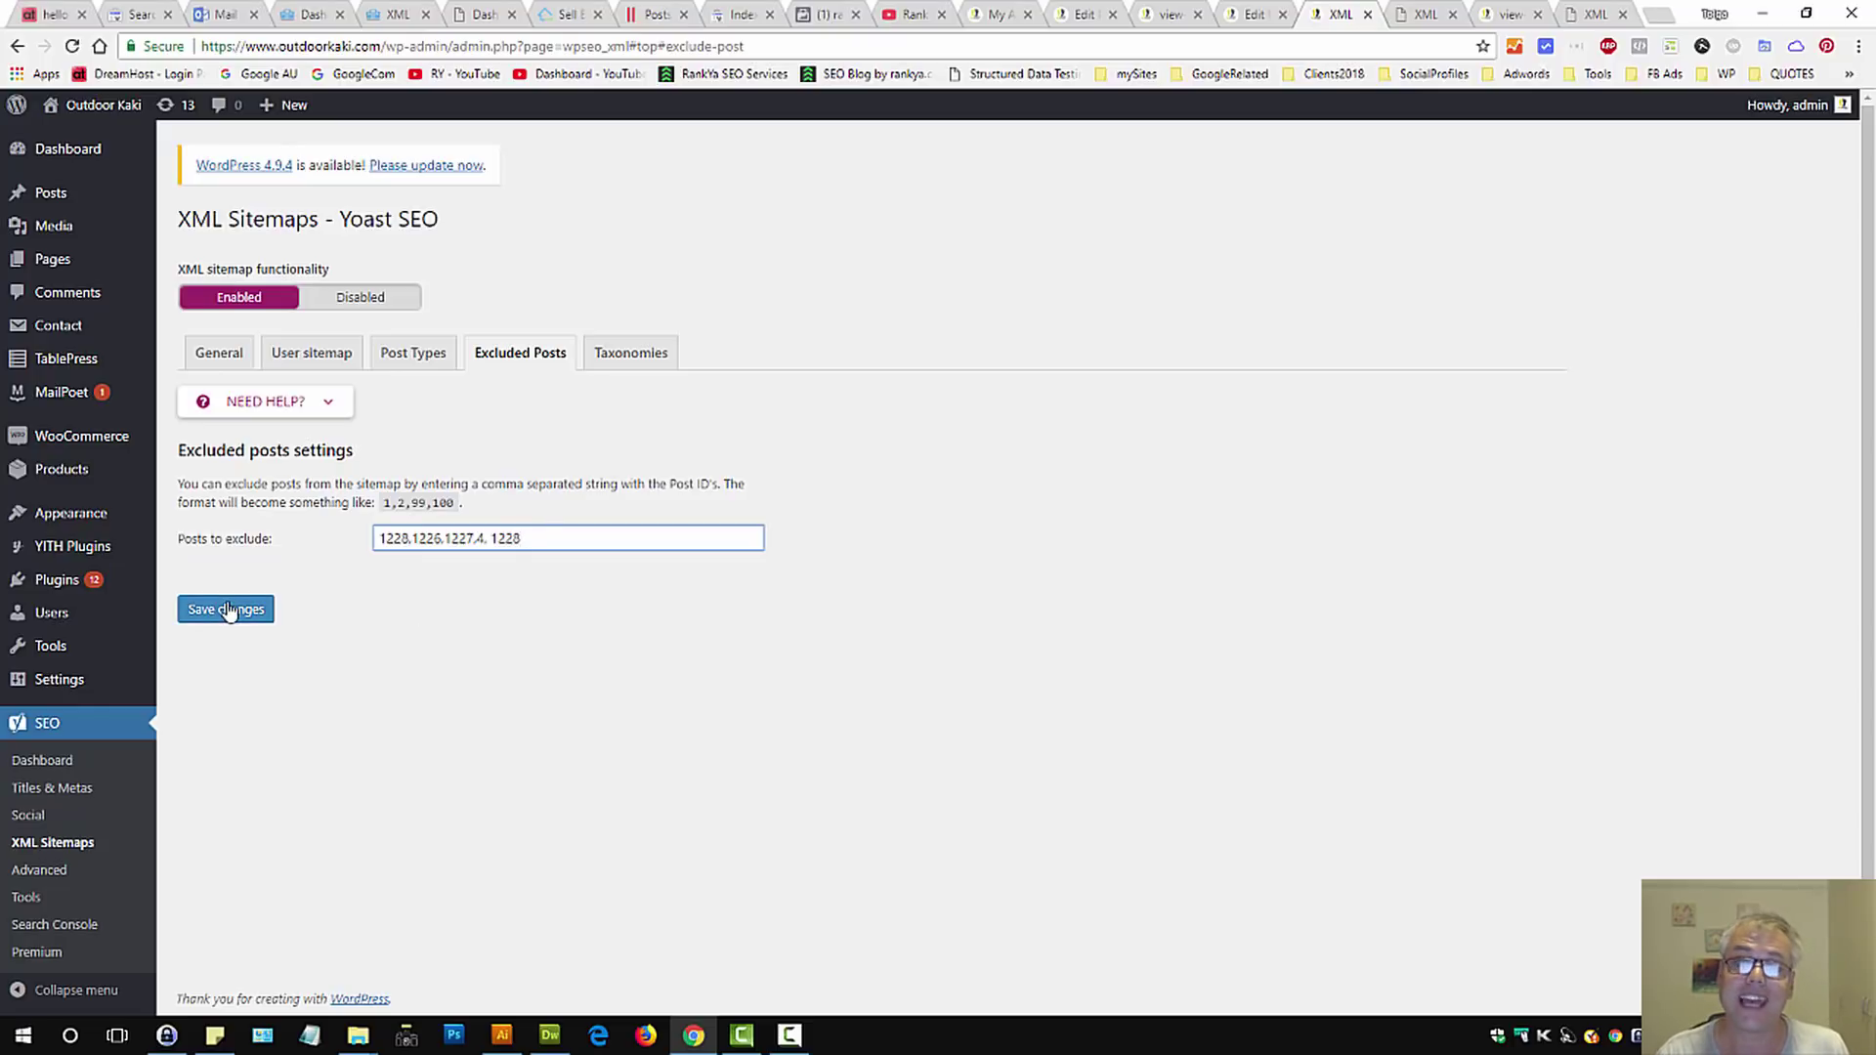
left_click(991, 16)
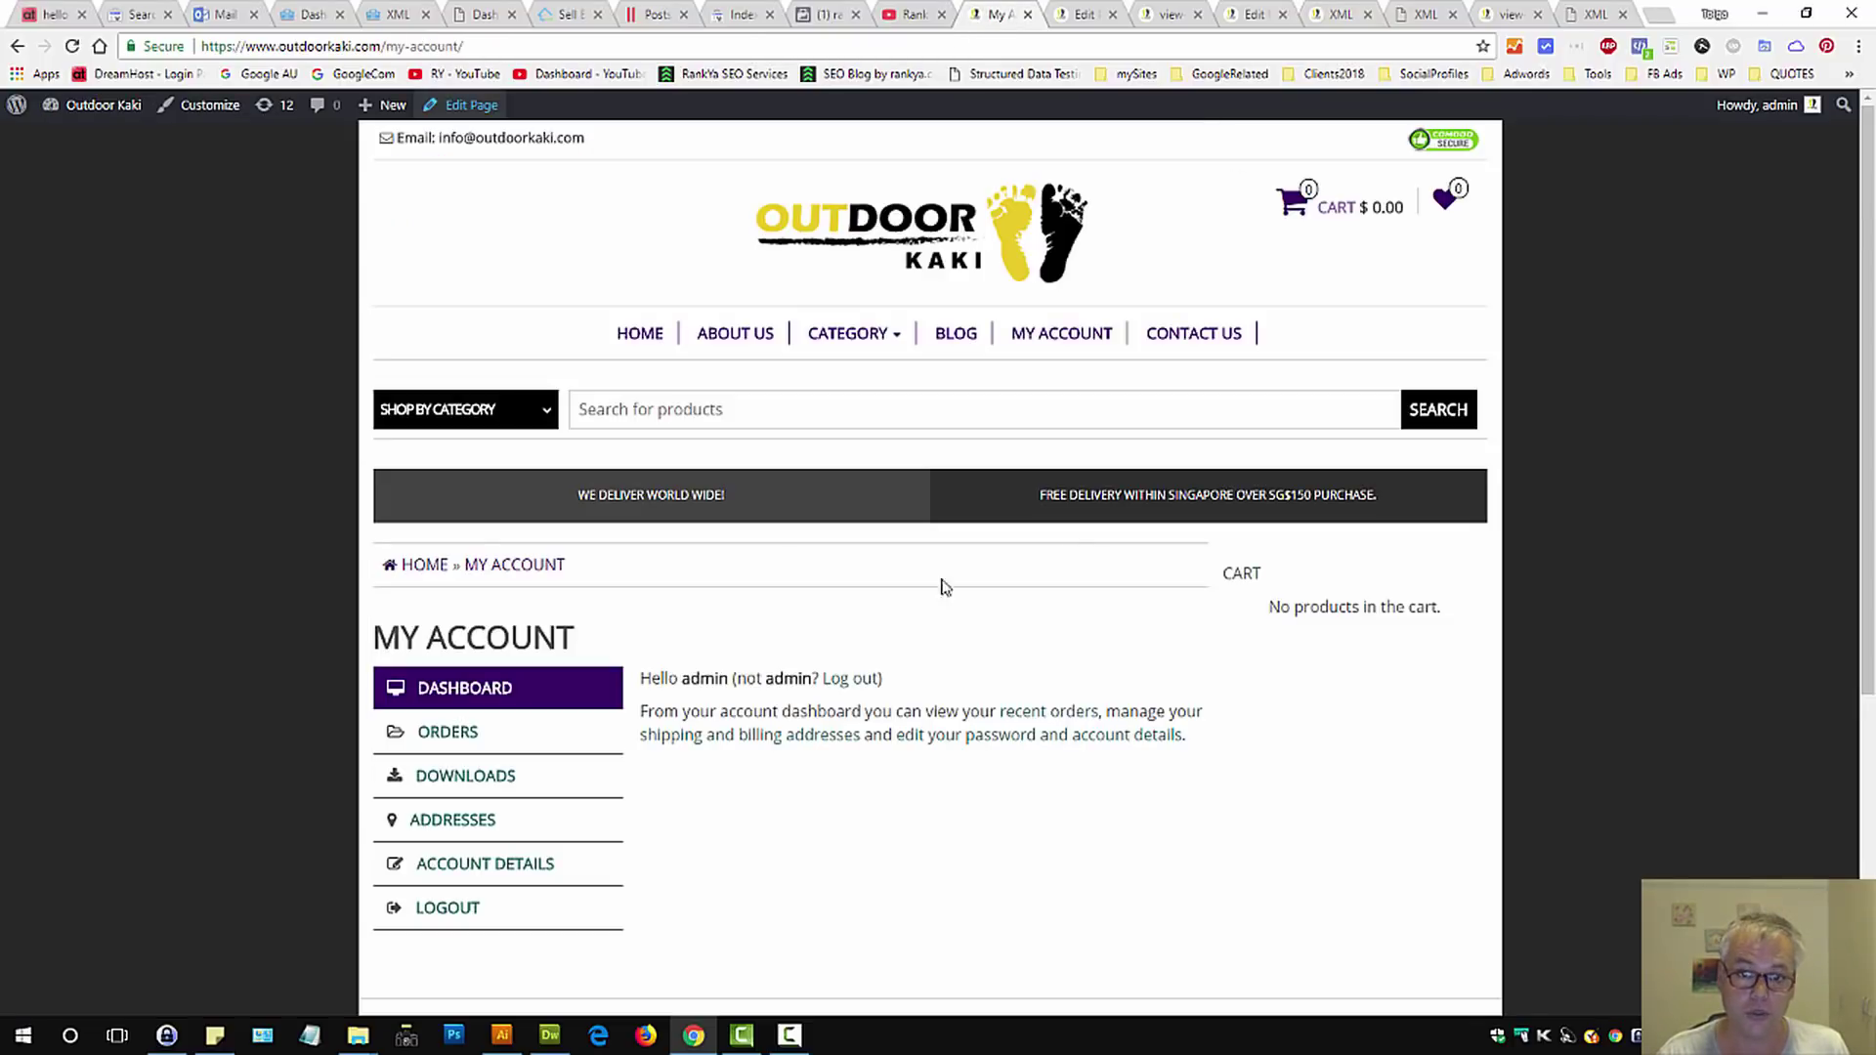
Step: Check the My Account page's Yoast Meta robots index option, leaving it at the default, index
left_click(1085, 14)
scroll(601, 811, "down", 5)
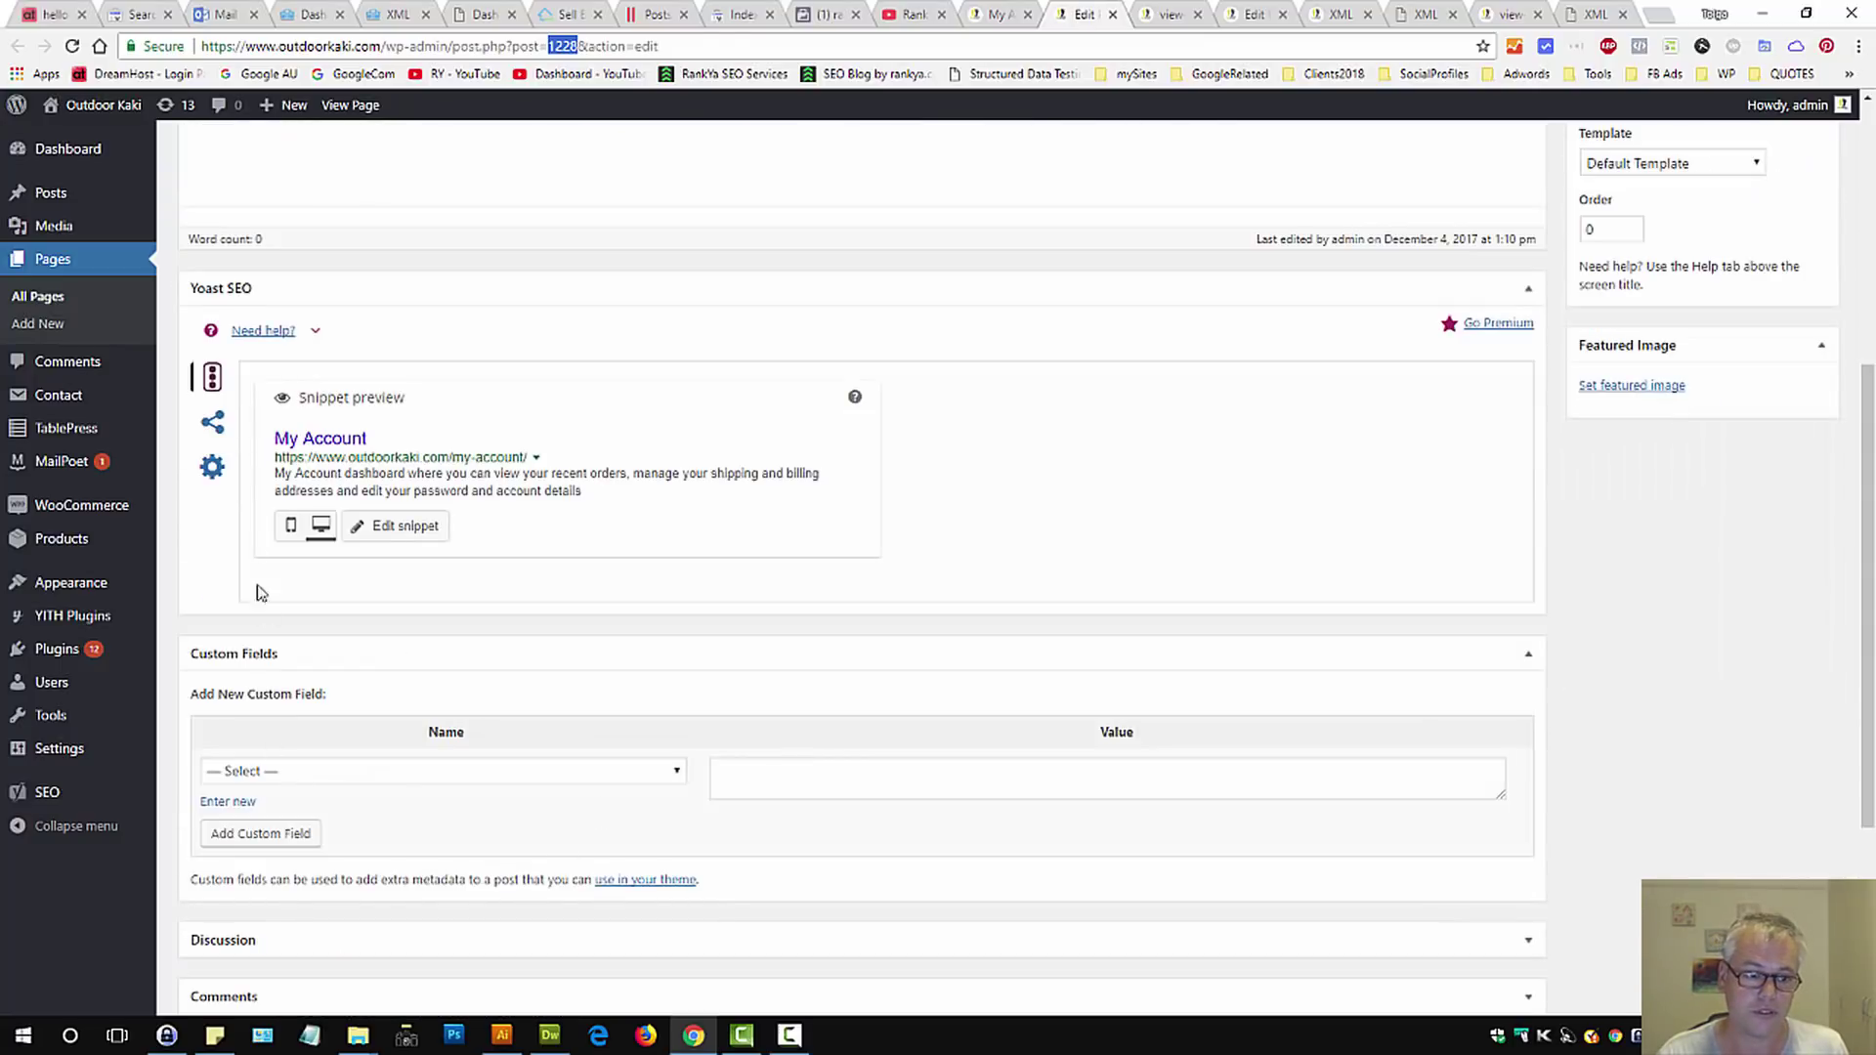
scroll(408, 234, "up", 5)
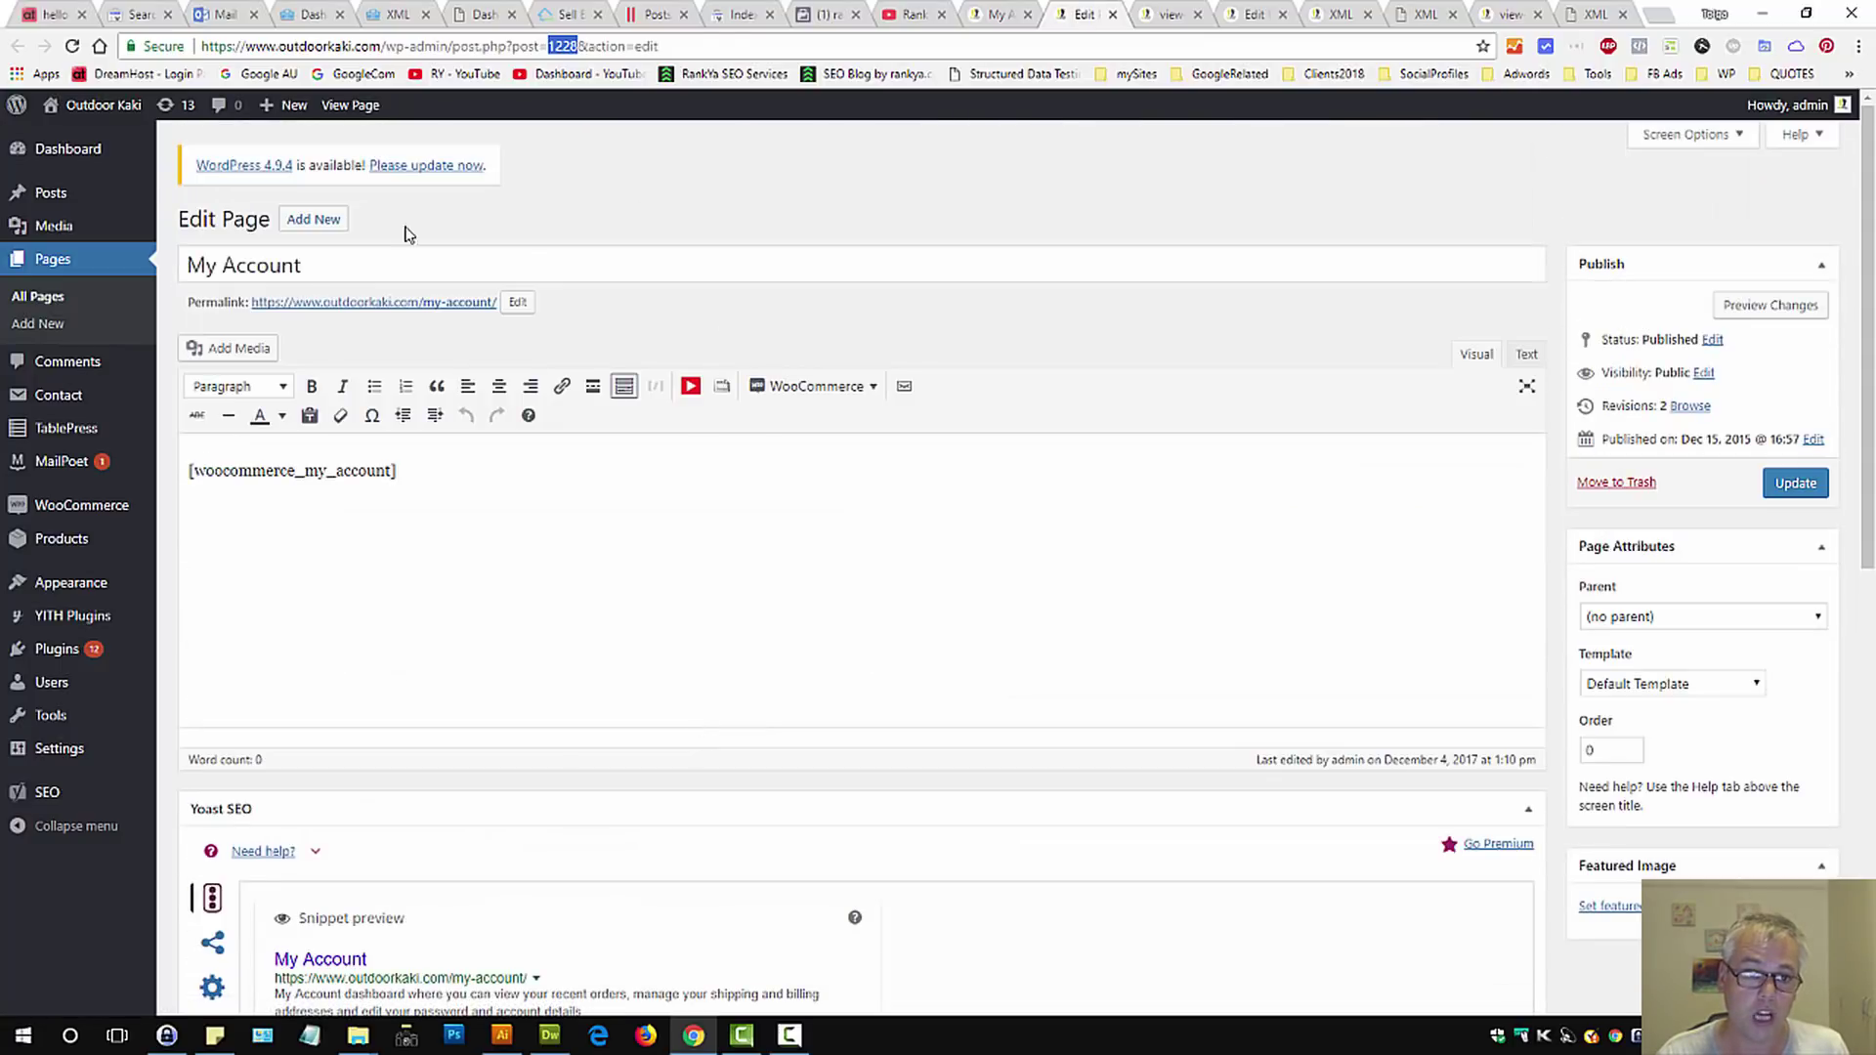
scroll(574, 674, "down", 3)
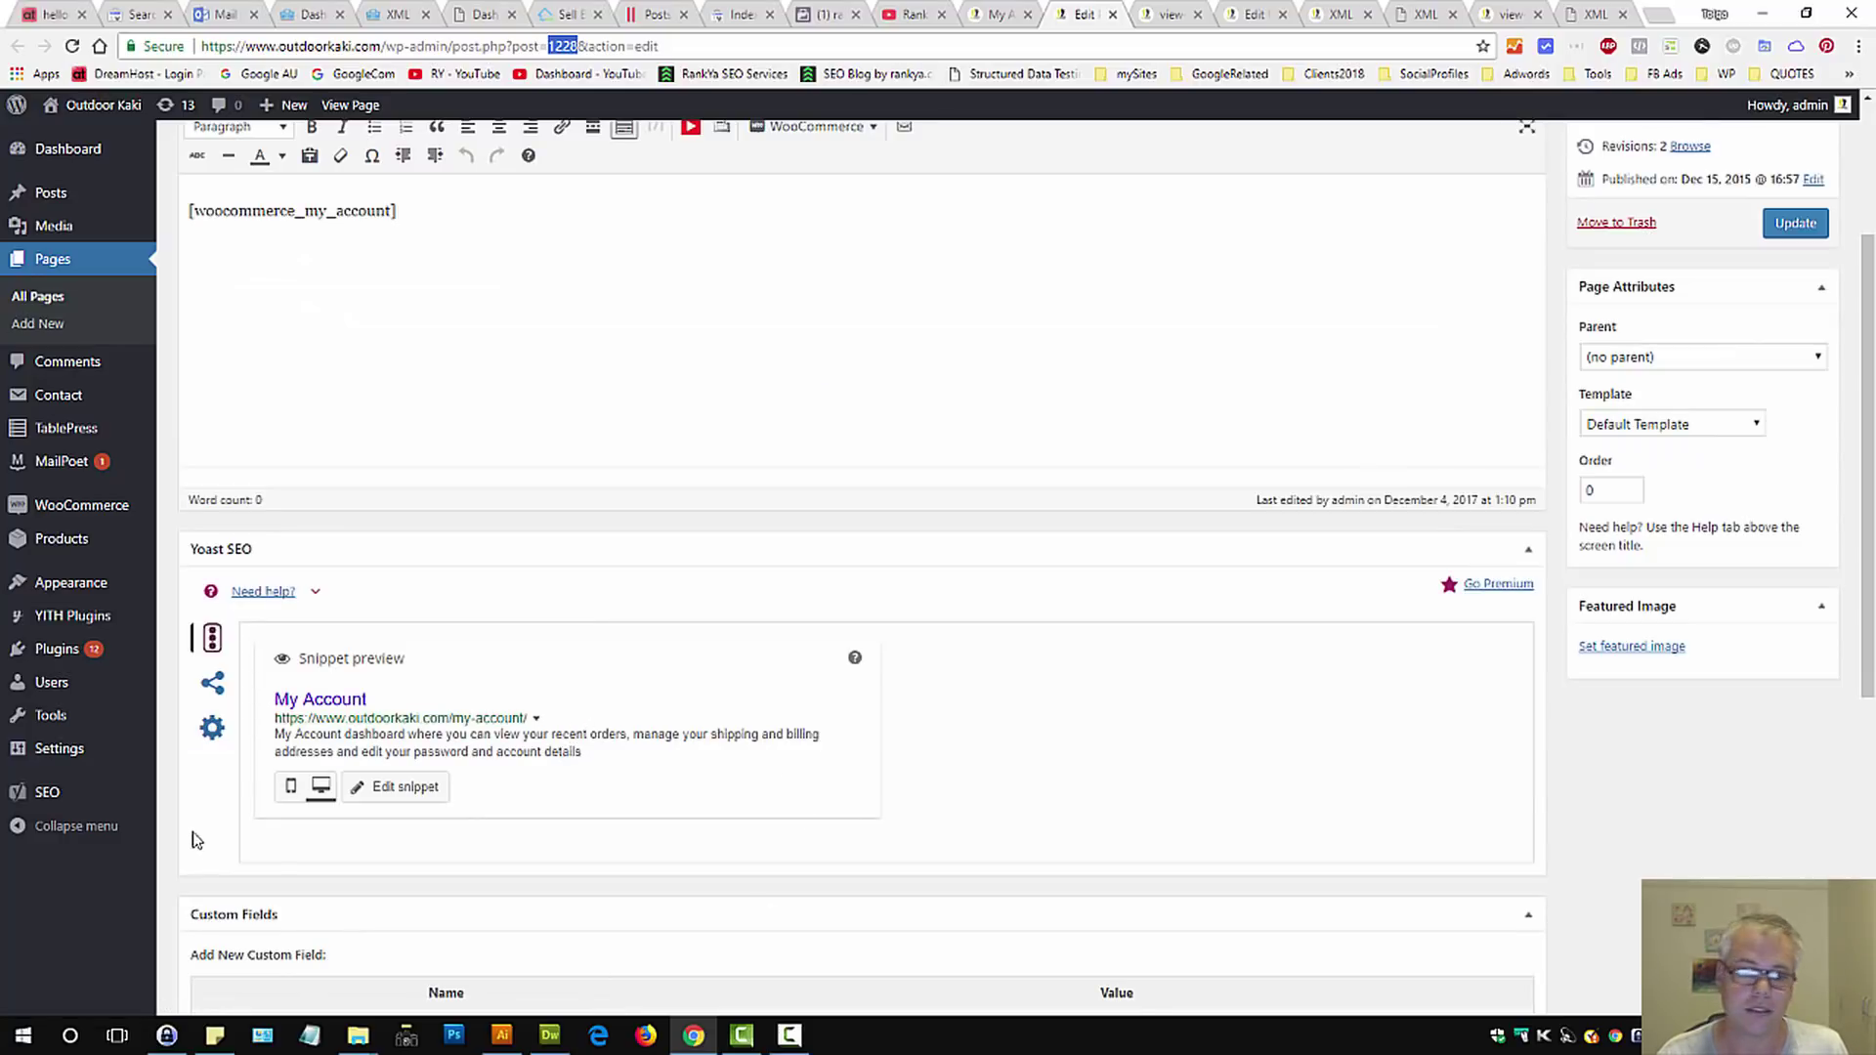
left_click(211, 727)
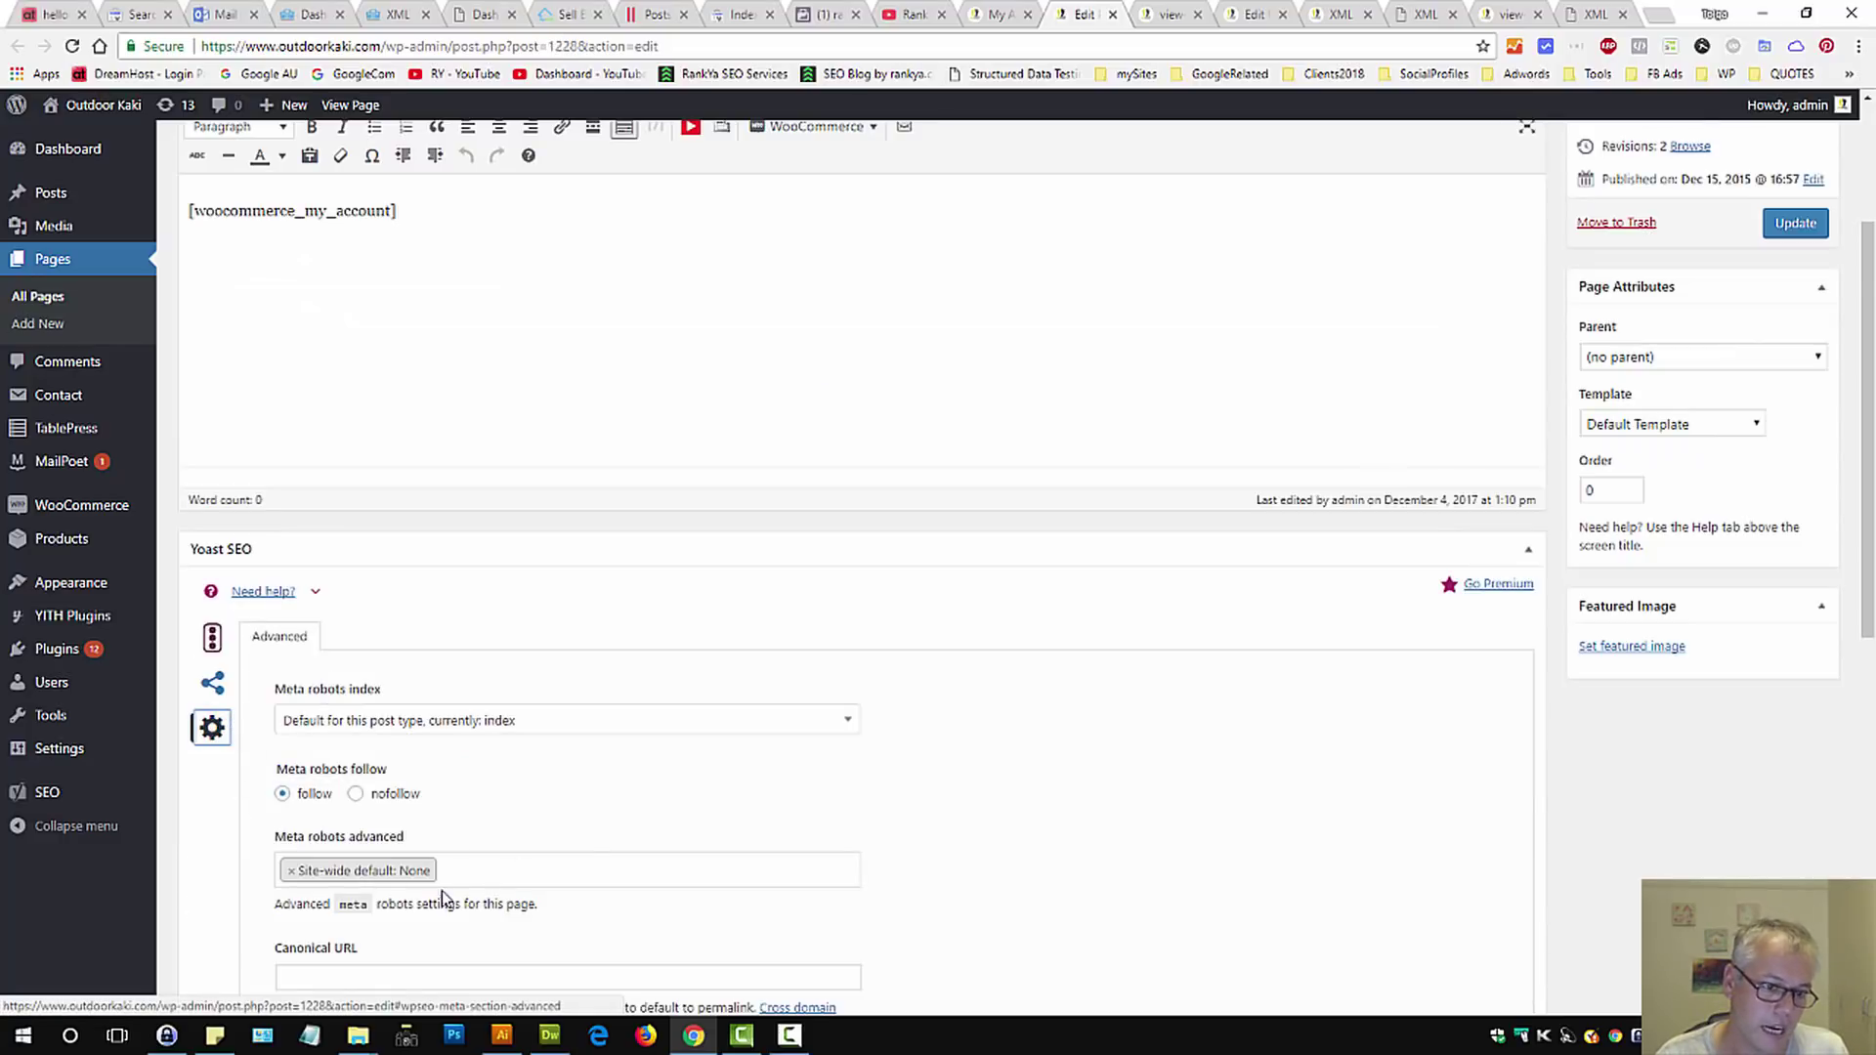
left_click(506, 728)
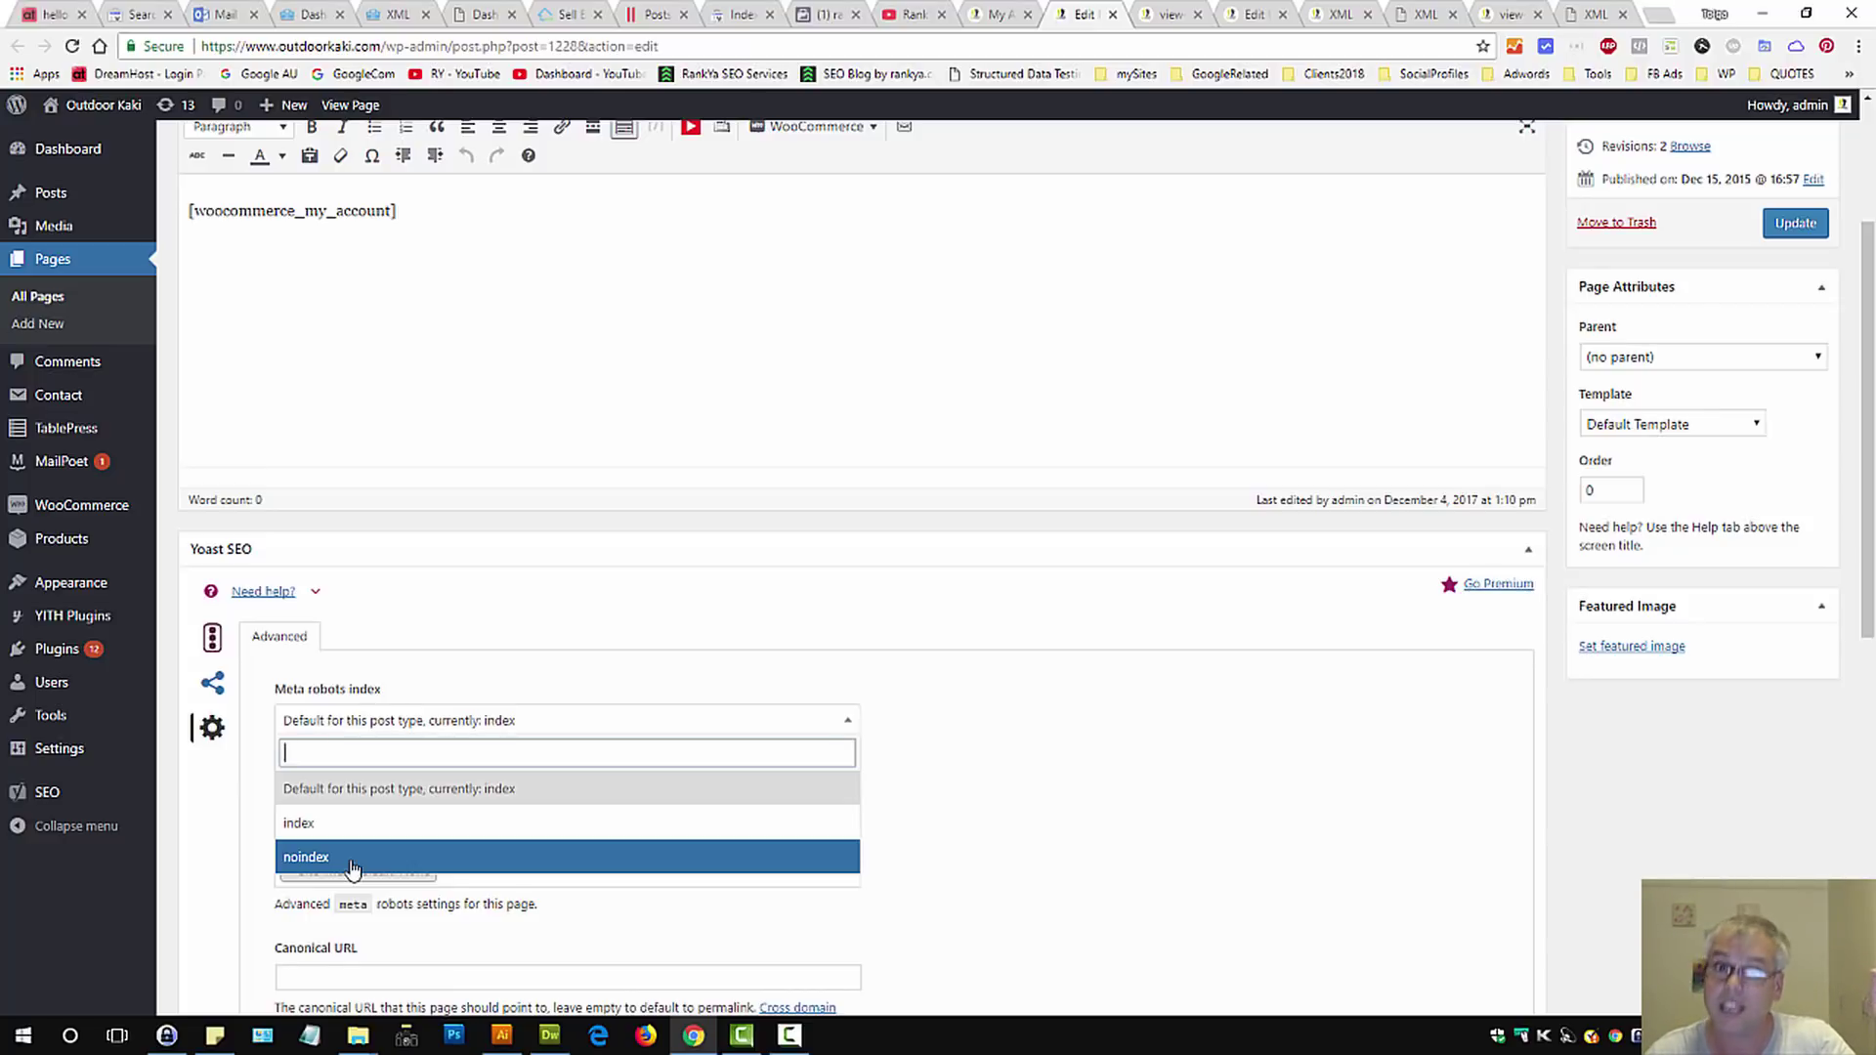
left_click(1254, 777)
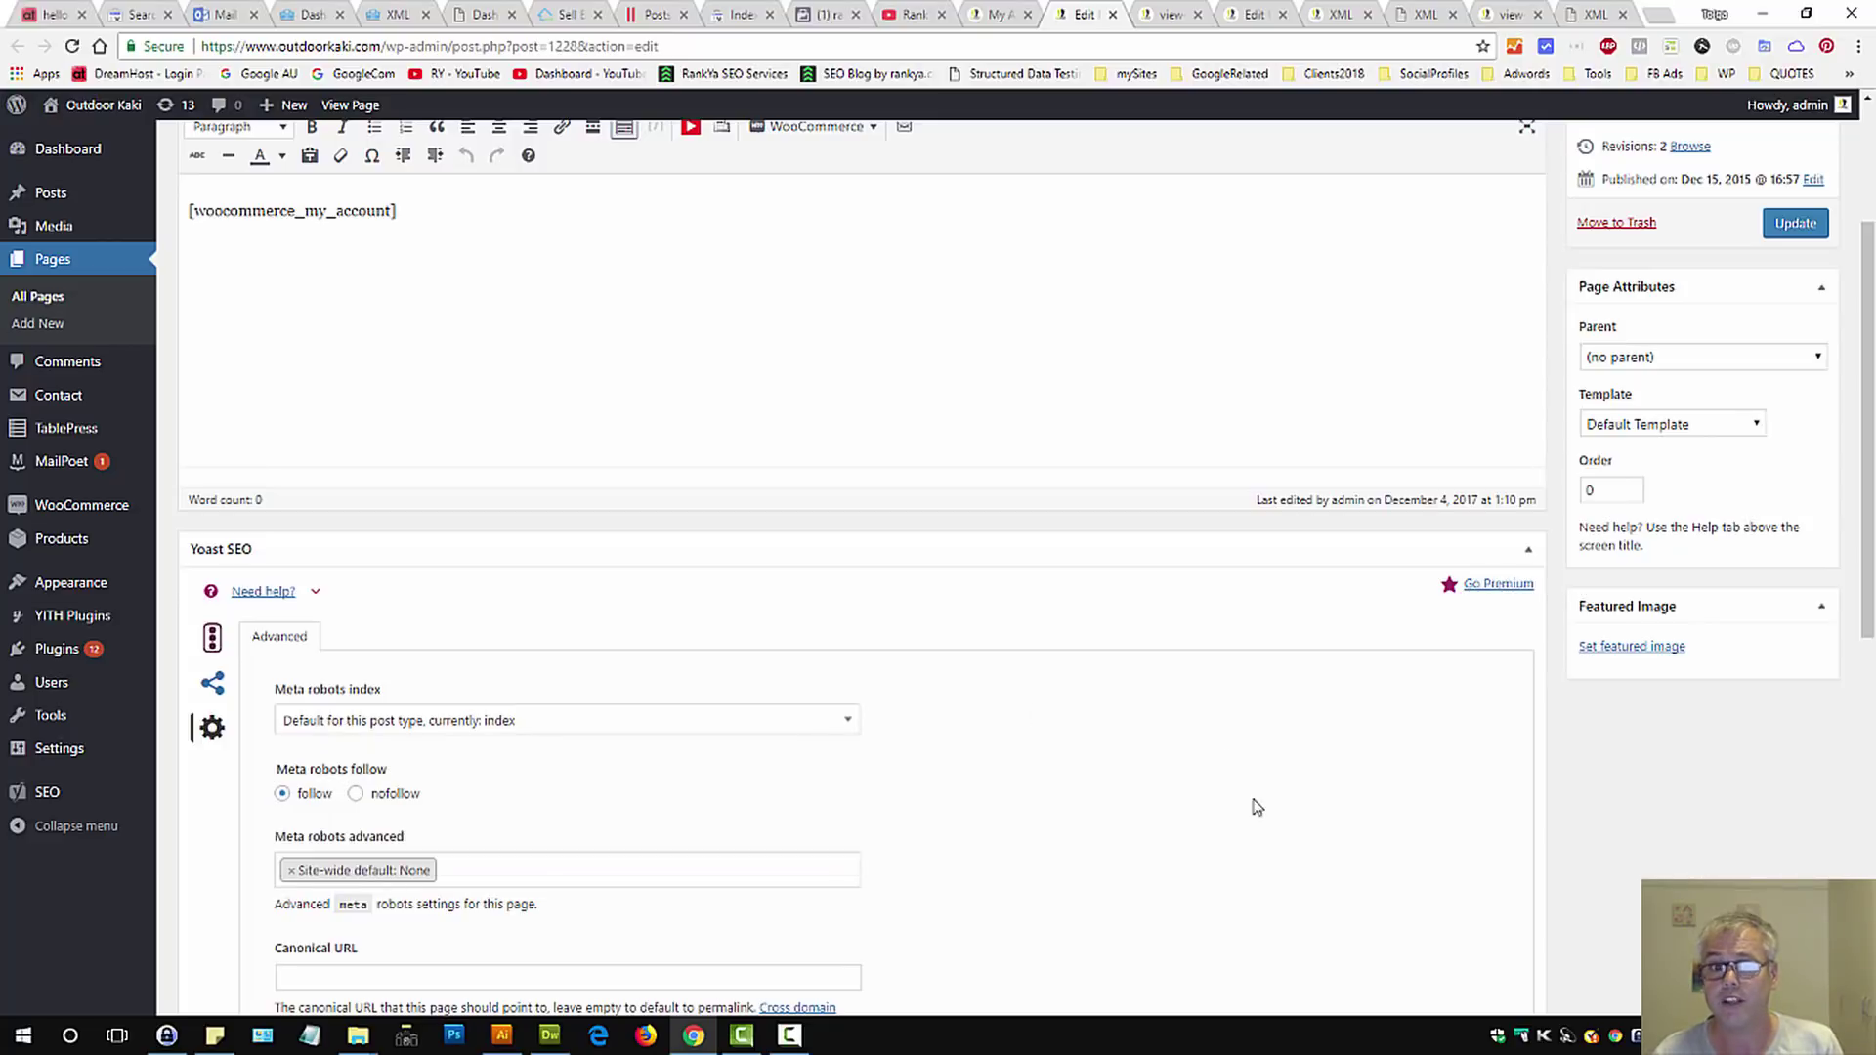
Step: Scroll Search Console's noindex report to the Examples table showing the one My Account URL
left_click(744, 15)
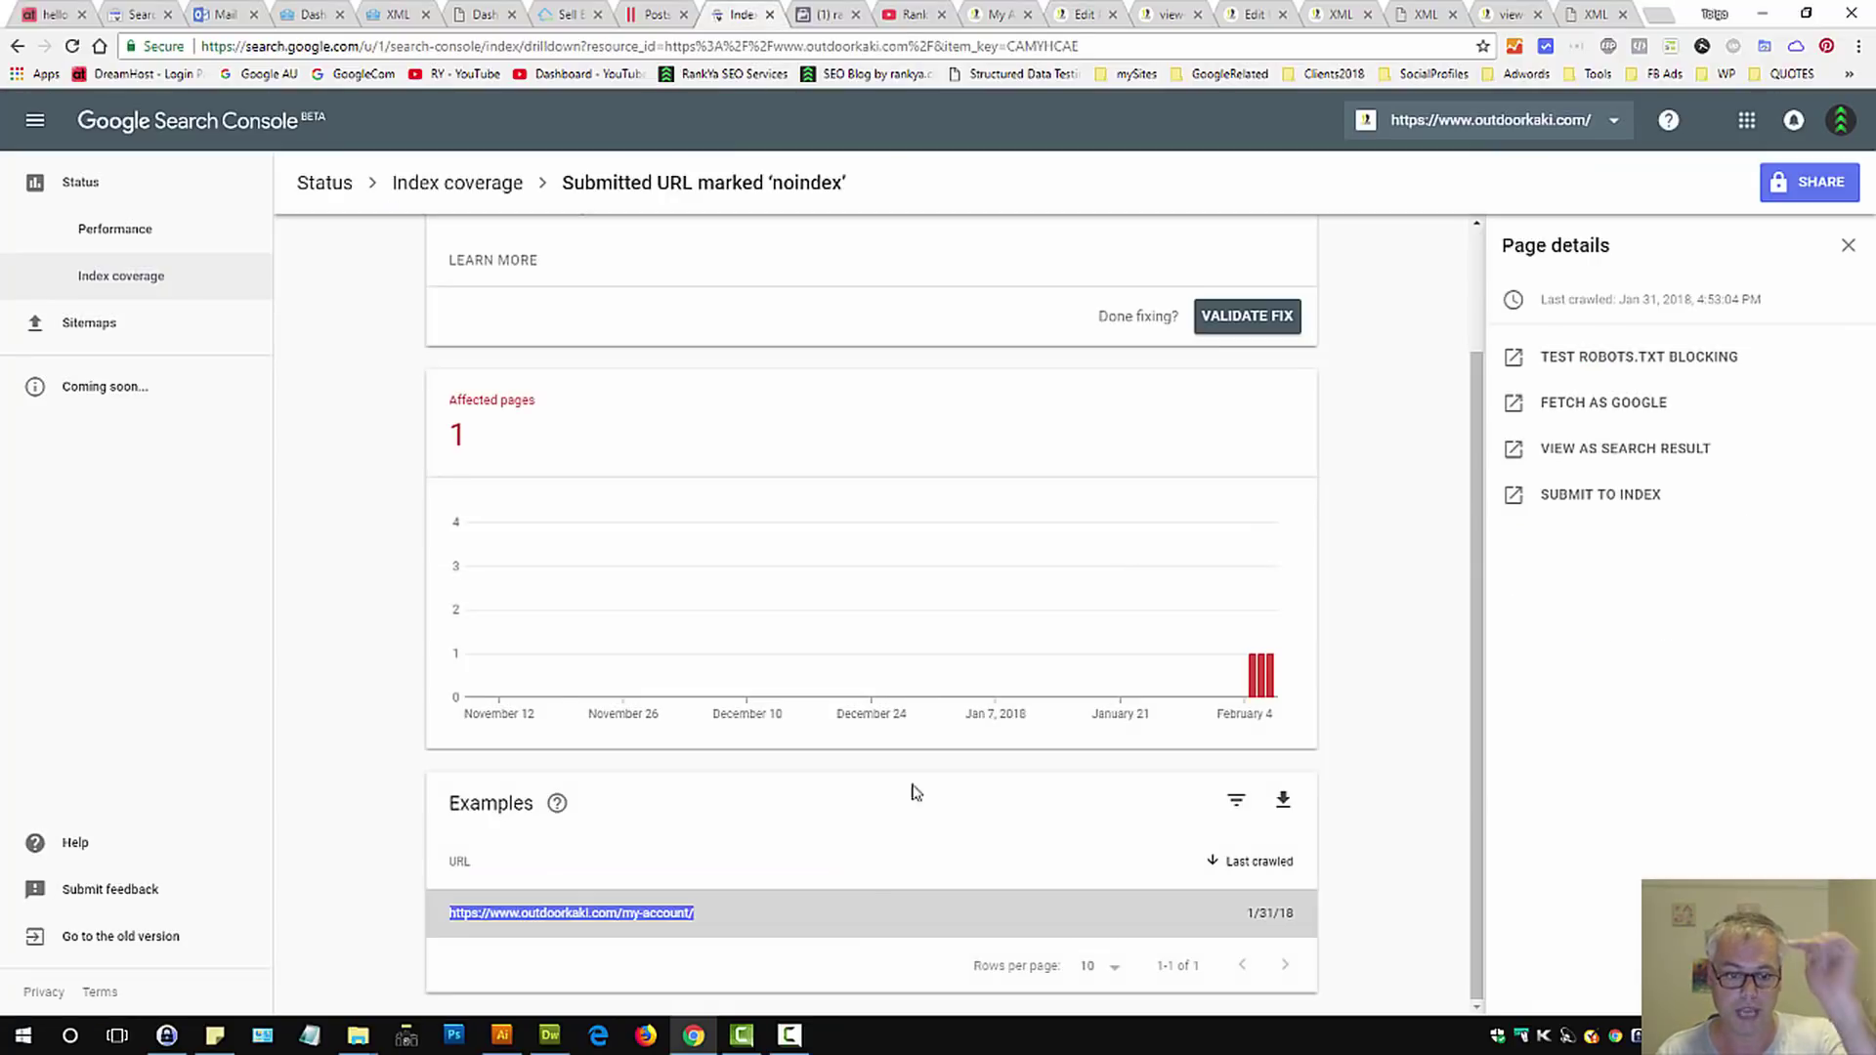
scroll(739, 931, "up", 2)
scroll(740, 923, "down", 2)
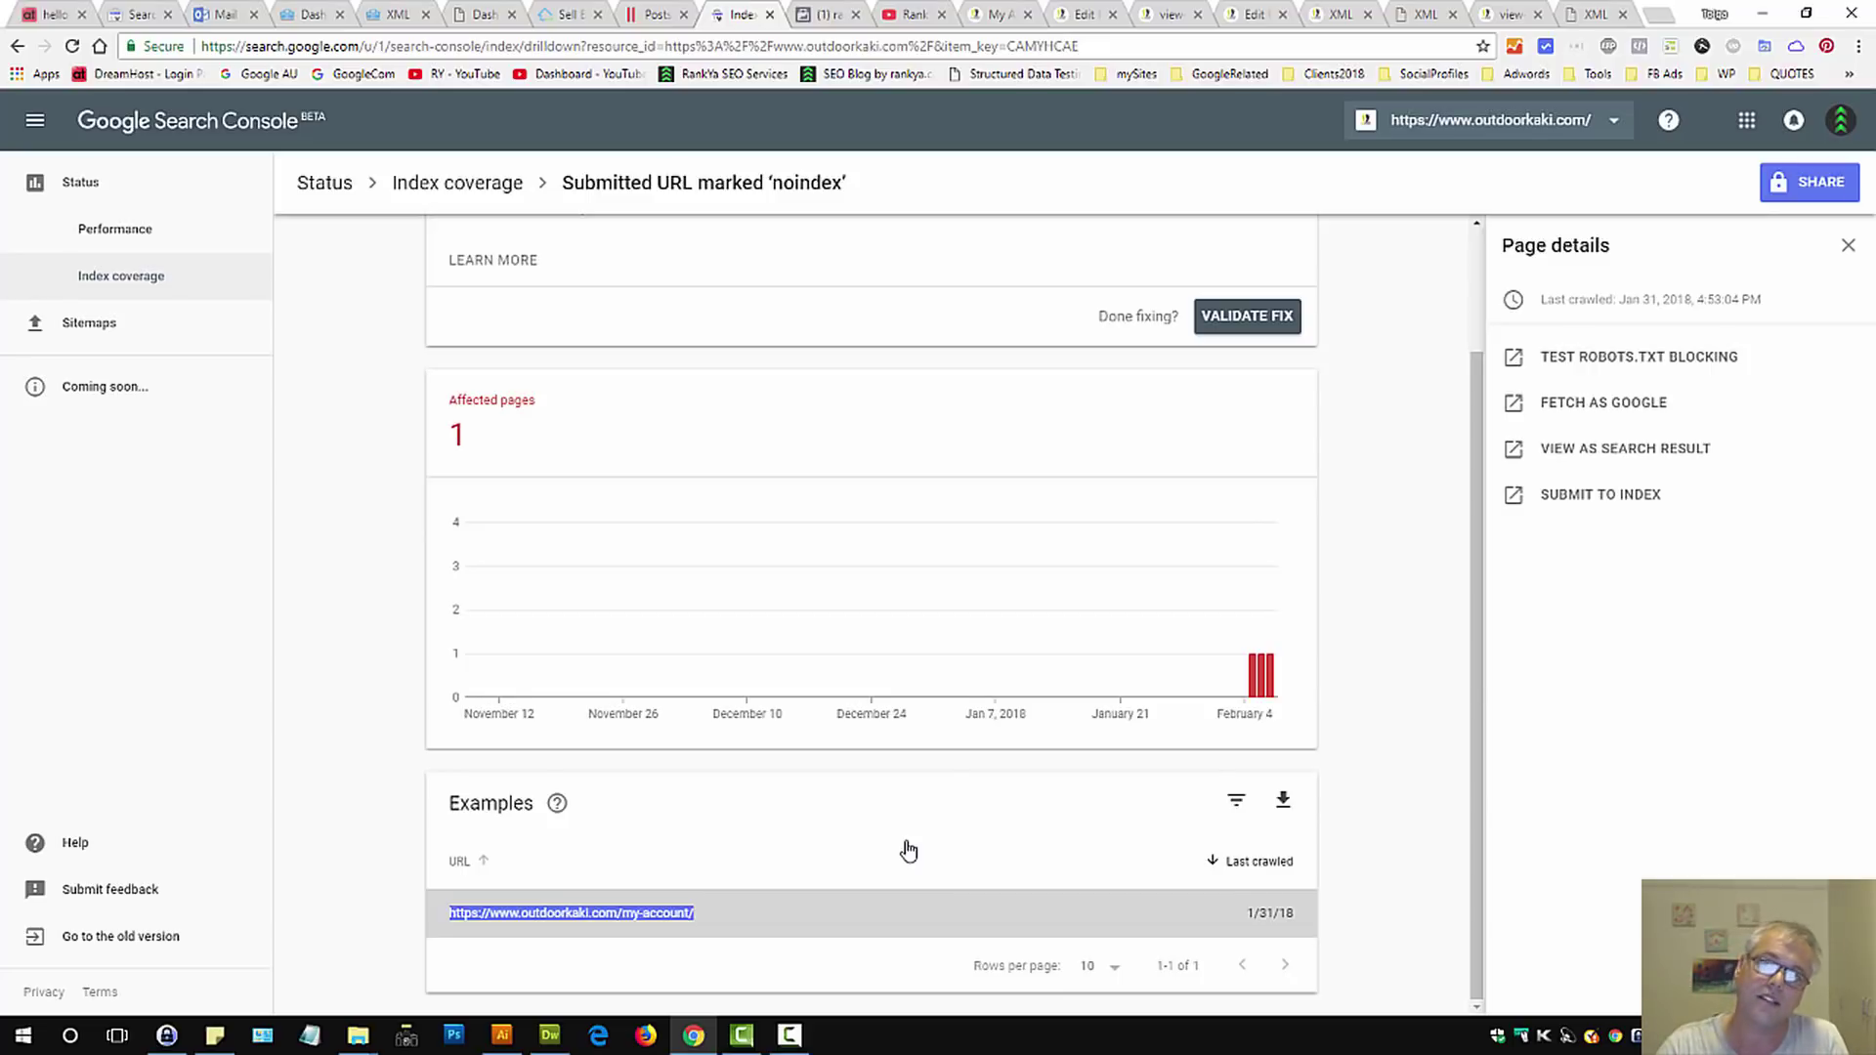
Step: Recheck Yoast's exclusions and the page sitemap's nine URLs, then go back to the noindex report
left_click(1338, 20)
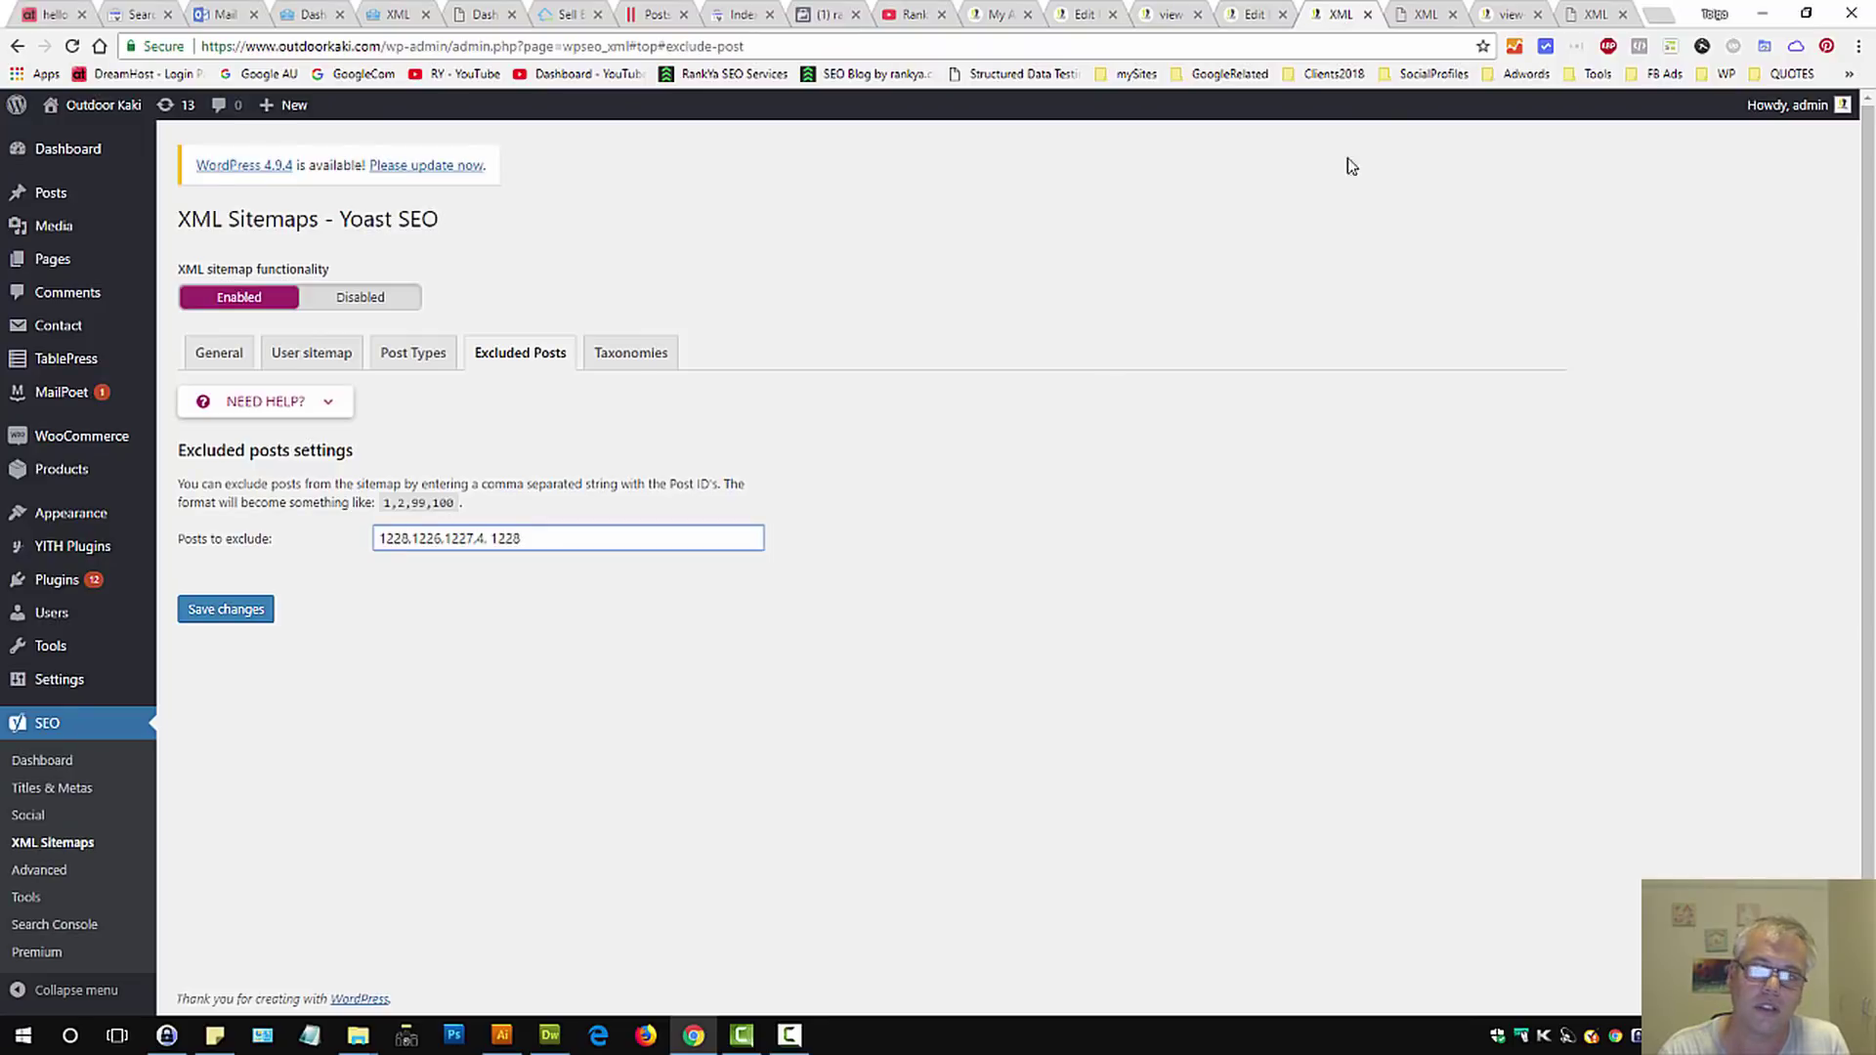
left_click(1404, 14)
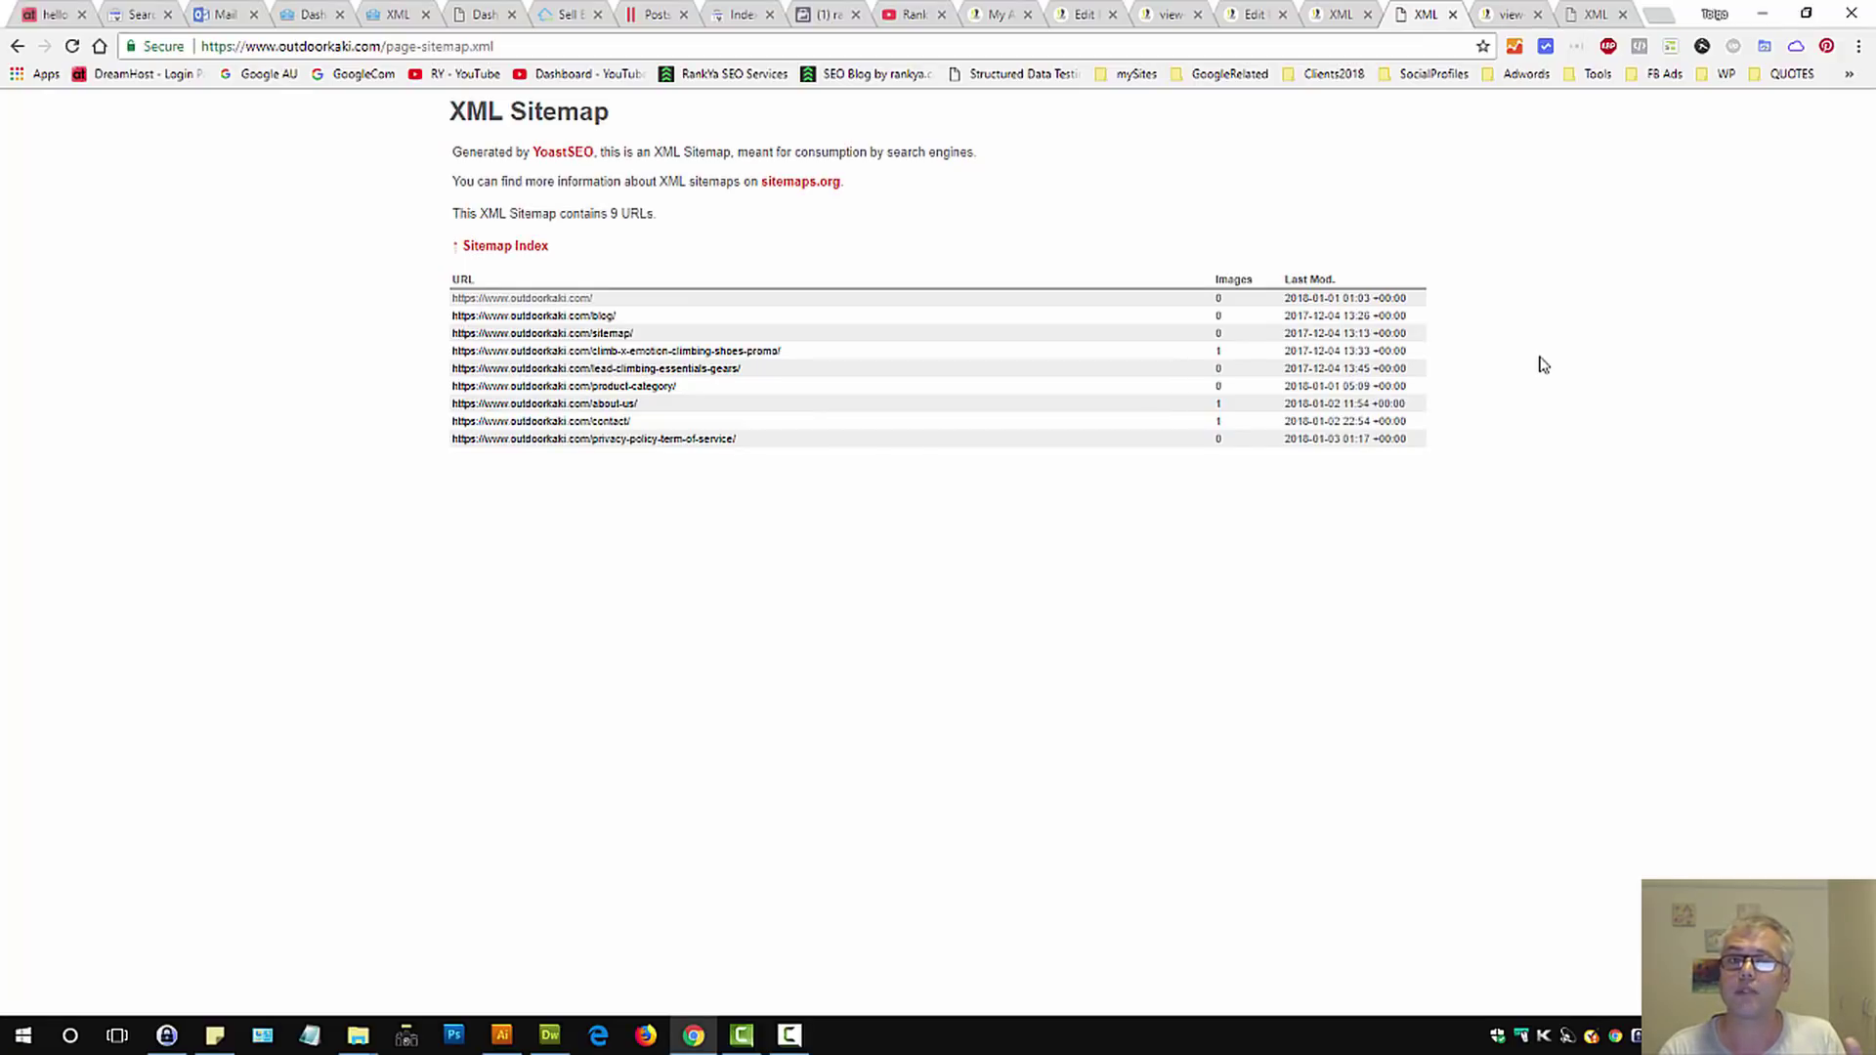
left_click(747, 12)
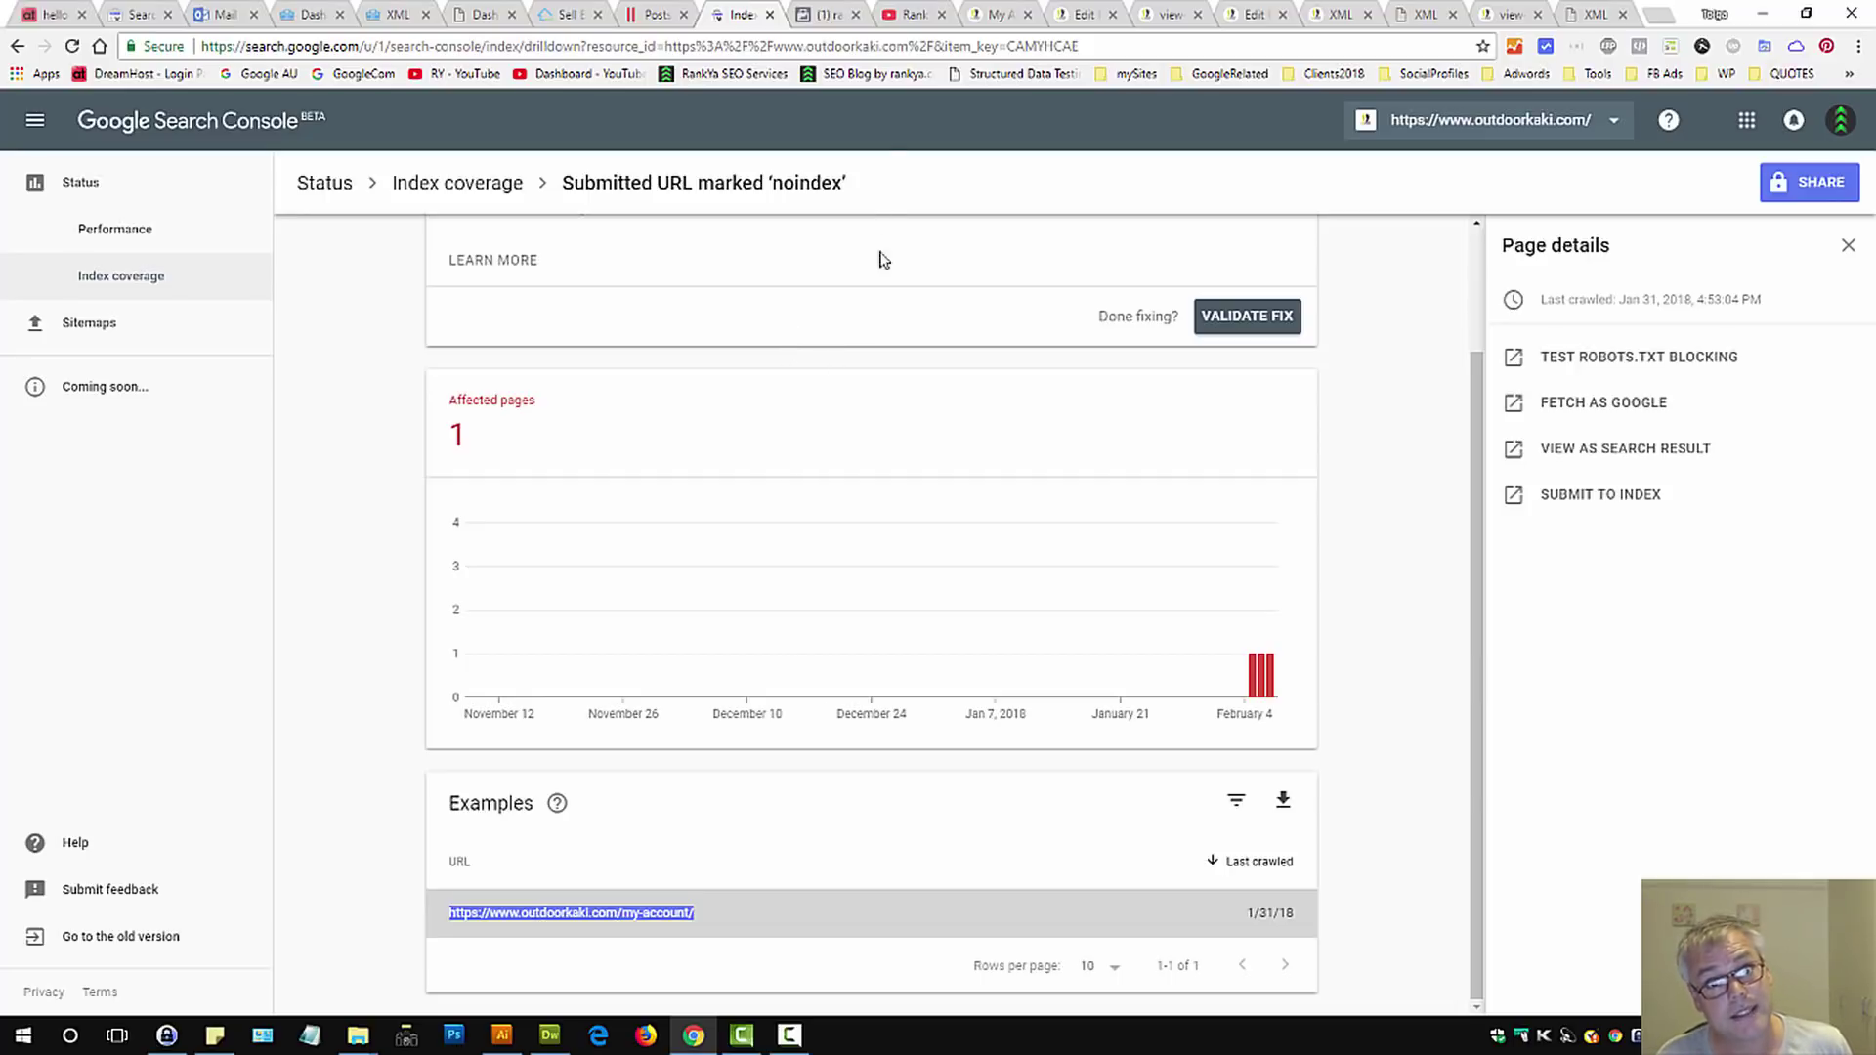
left_click(891, 27)
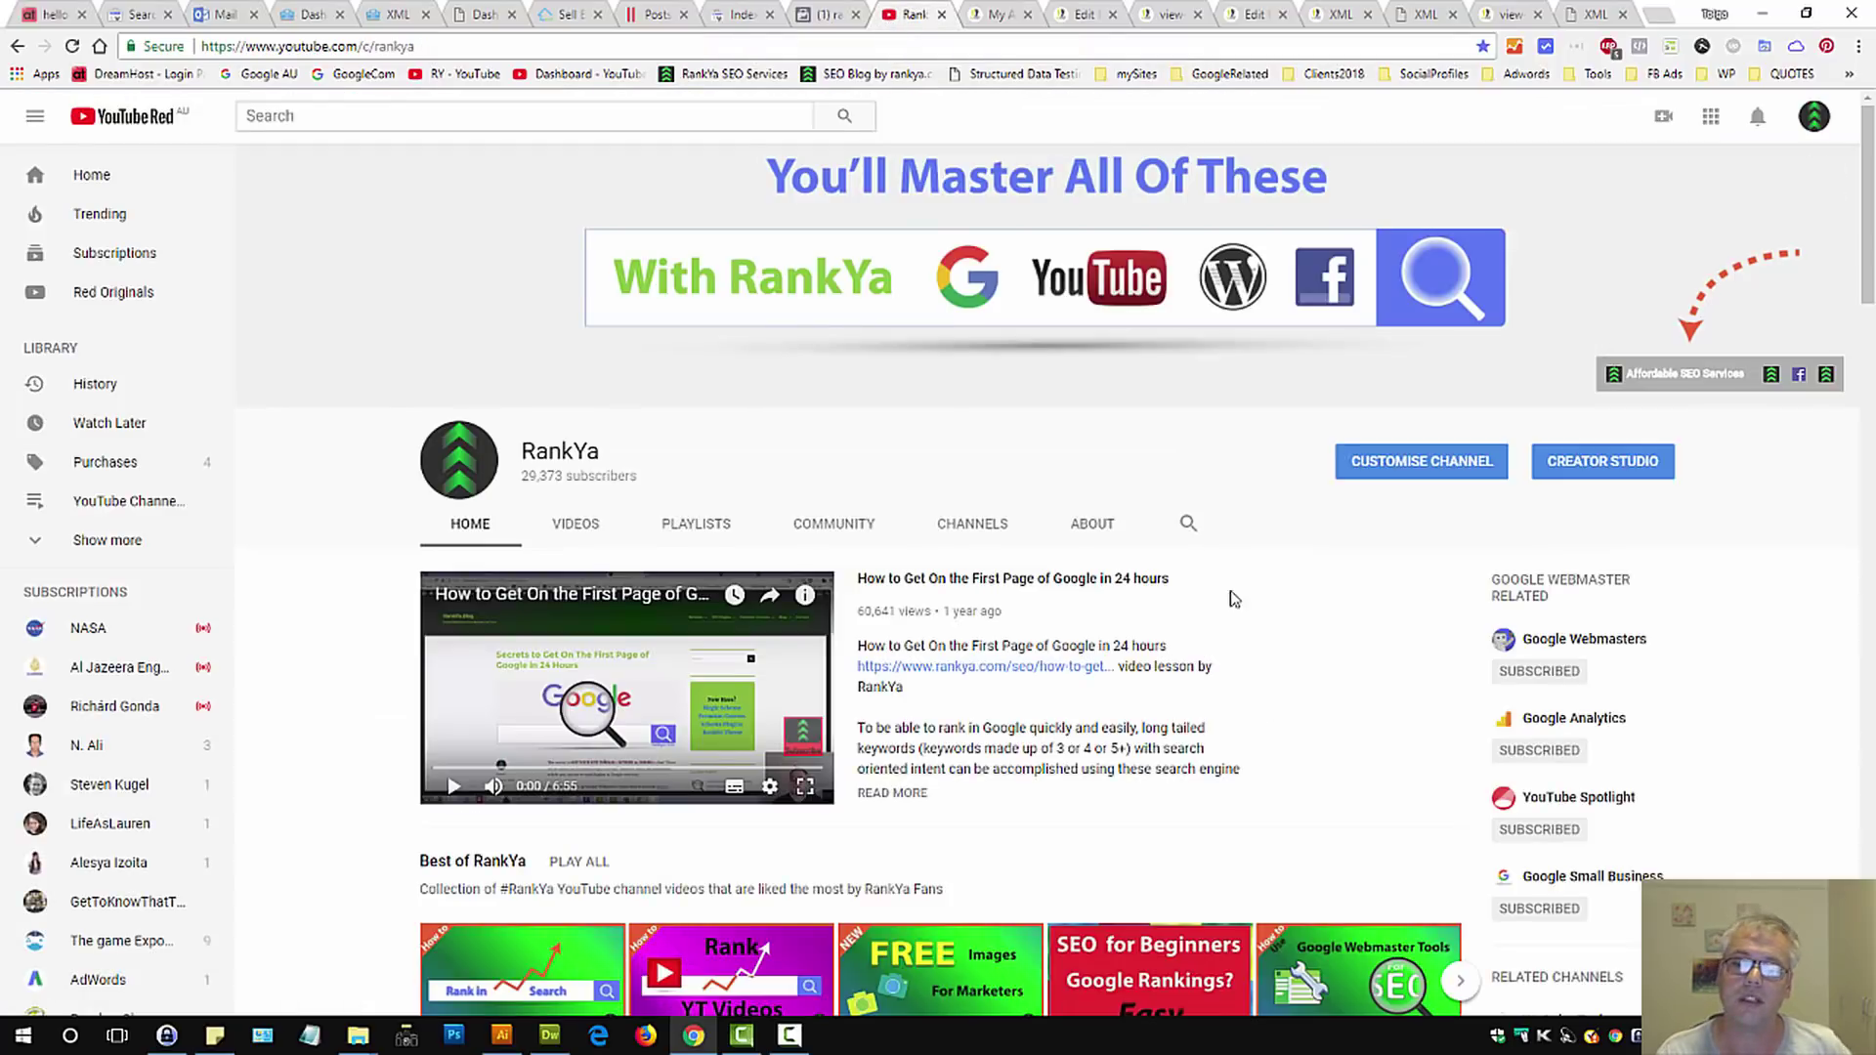